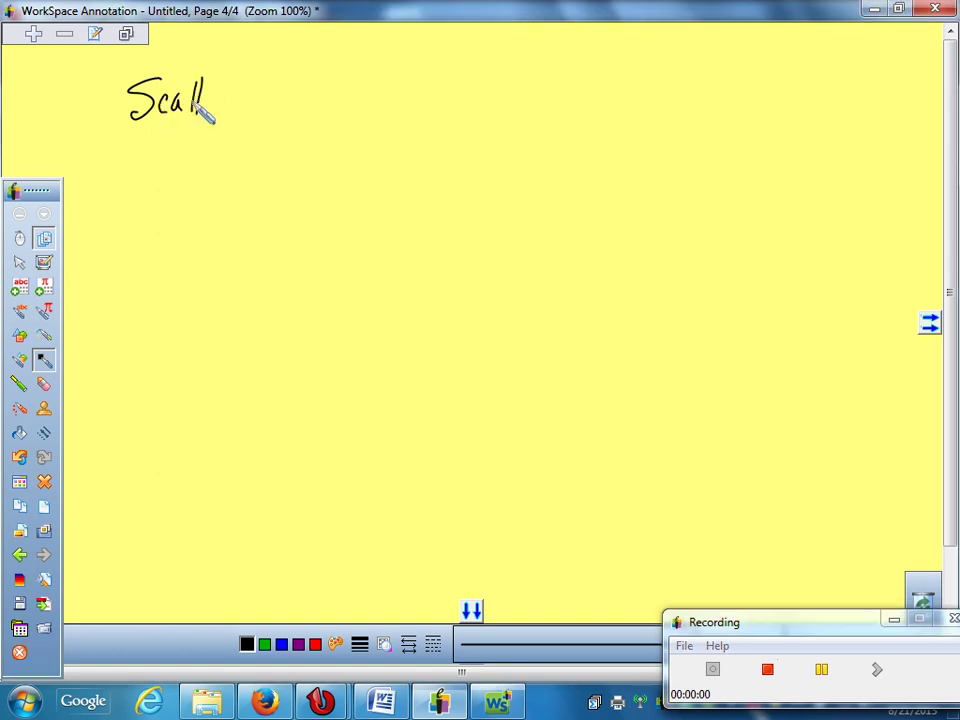
# - Handwrite the title 'Scatterplots', underline it, and draw a pair of axes
pyautogui.click(207, 101)
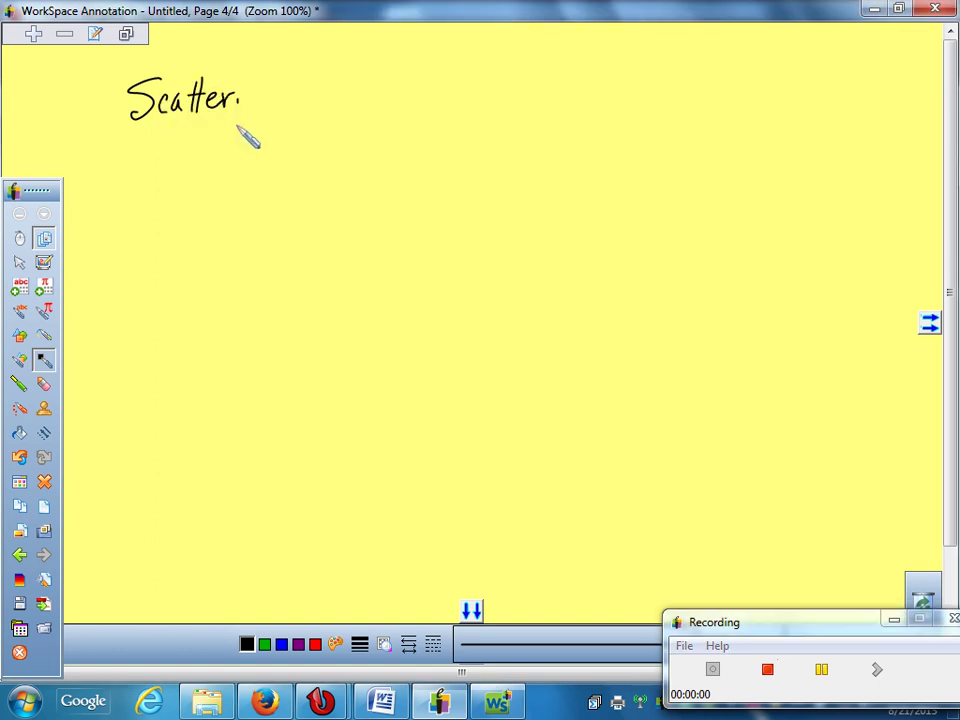
pyautogui.click(258, 76)
pyautogui.moveTo(275, 98)
pyautogui.mouseDown()
pyautogui.moveTo(287, 118)
pyautogui.moveTo(293, 86)
pyautogui.mouseUp()
pyautogui.moveTo(300, 92)
pyautogui.mouseDown()
pyautogui.moveTo(292, 117)
pyautogui.moveTo(307, 118)
pyautogui.mouseUp()
pyautogui.moveTo(246, 120)
pyautogui.mouseDown()
pyautogui.moveTo(122, 123)
pyautogui.moveTo(146, 258)
pyautogui.moveTo(292, 258)
pyautogui.mouseUp()
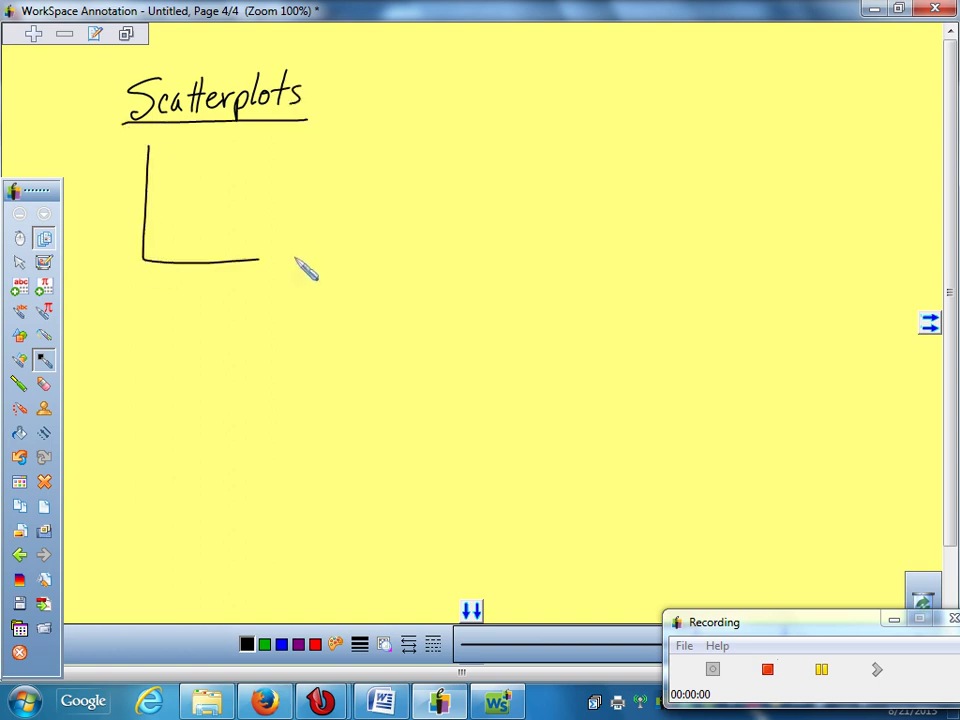
# - Dot the axes with points rising toward the upper right
pyautogui.click(161, 245)
pyautogui.click(164, 218)
pyautogui.click(186, 239)
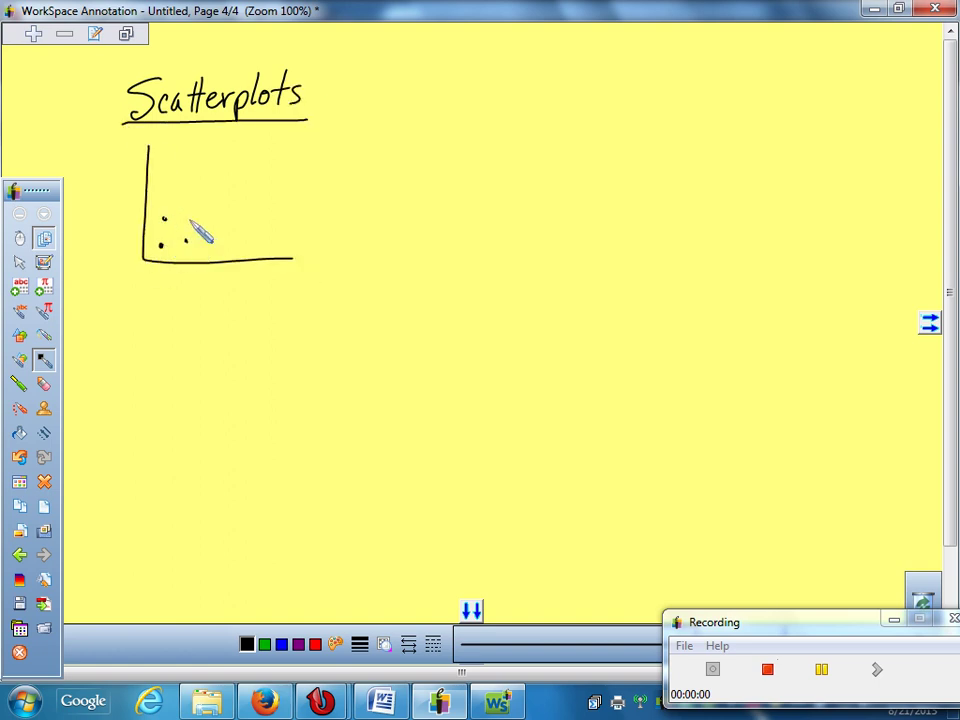
pyautogui.click(186, 222)
pyautogui.click(195, 196)
pyautogui.click(207, 219)
pyautogui.click(217, 195)
pyautogui.click(228, 209)
pyautogui.click(232, 178)
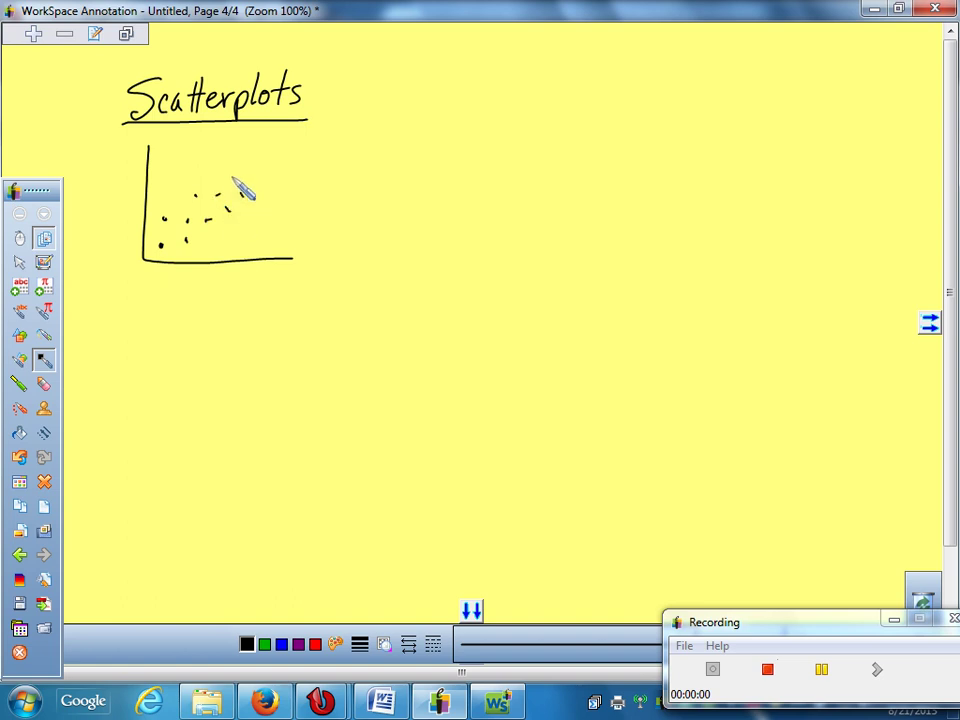
pyautogui.click(241, 194)
pyautogui.click(251, 158)
pyautogui.click(267, 172)
pyautogui.click(285, 176)
pyautogui.click(264, 154)
pyautogui.click(276, 137)
pyautogui.click(293, 151)
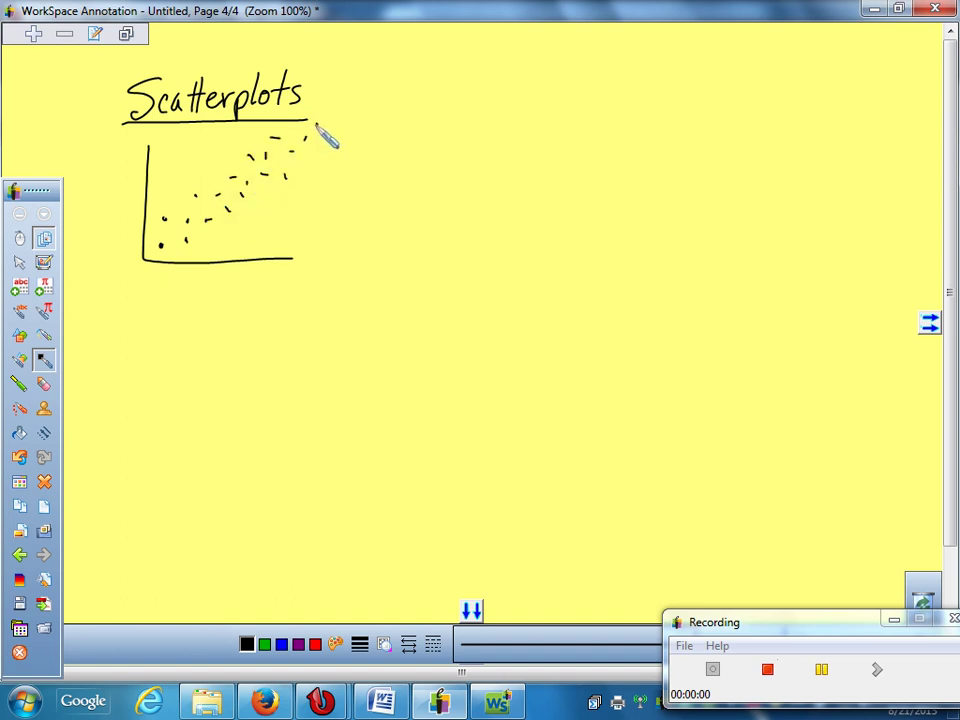
pyautogui.click(306, 137)
pyautogui.click(315, 124)
# - Label the plot 'positive association' with x↑ y↑ and x↓ y↓, and draw second empty axes
pyautogui.moveTo(148, 282)
pyautogui.mouseDown()
pyautogui.moveTo(179, 288)
pyautogui.moveTo(176, 298)
pyautogui.moveTo(191, 287)
pyautogui.moveTo(198, 299)
pyautogui.moveTo(243, 291)
pyautogui.mouseUp()
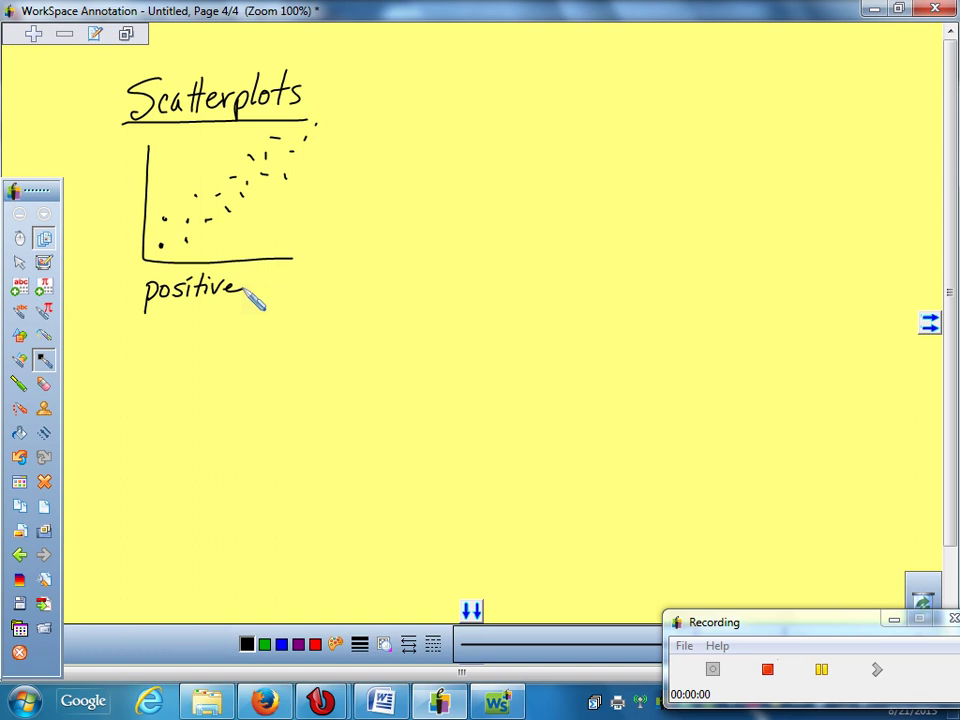
pyautogui.moveTo(191, 315)
pyautogui.mouseDown()
pyautogui.moveTo(199, 323)
pyautogui.moveTo(279, 316)
pyautogui.moveTo(297, 296)
pyautogui.mouseUp()
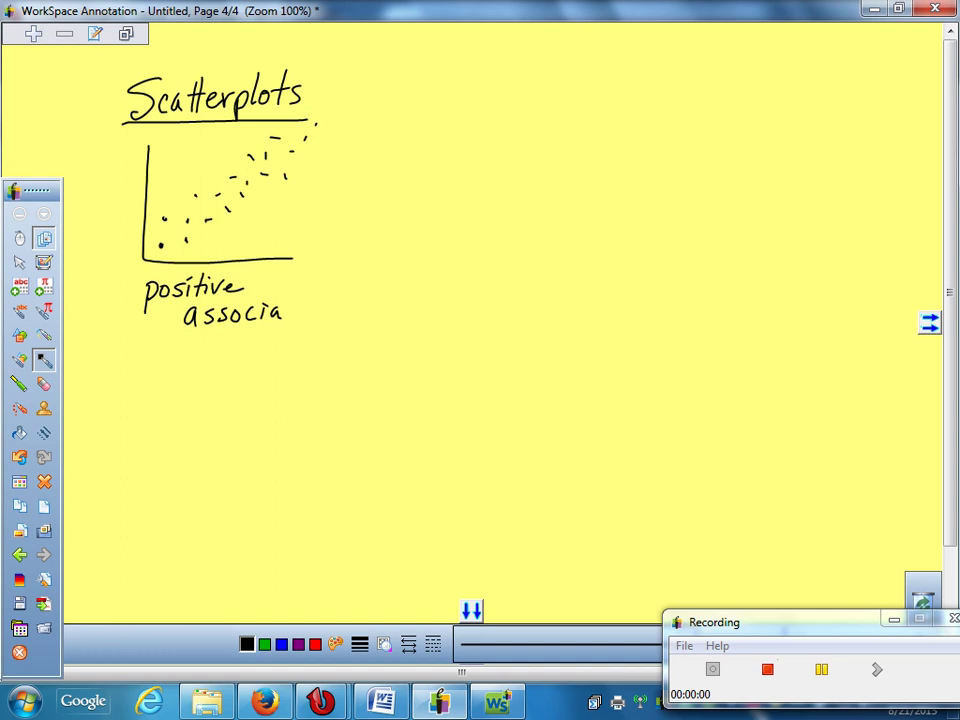
pyautogui.moveTo(292, 300)
pyautogui.mouseDown()
pyautogui.moveTo(291, 315)
pyautogui.moveTo(306, 300)
pyautogui.moveTo(334, 324)
pyautogui.mouseUp()
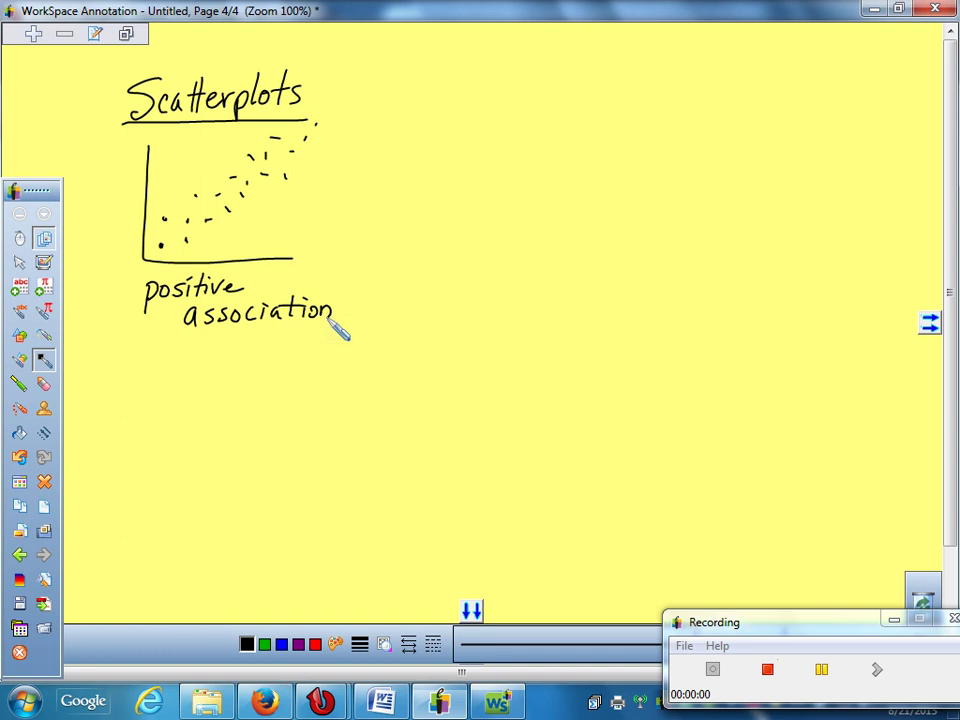
pyautogui.moveTo(173, 348); pyautogui.dragTo(191, 368)
pyautogui.moveTo(193, 346)
pyautogui.mouseDown()
pyautogui.moveTo(174, 368)
pyautogui.moveTo(250, 374)
pyautogui.moveTo(267, 337)
pyautogui.moveTo(275, 345)
pyautogui.mouseUp()
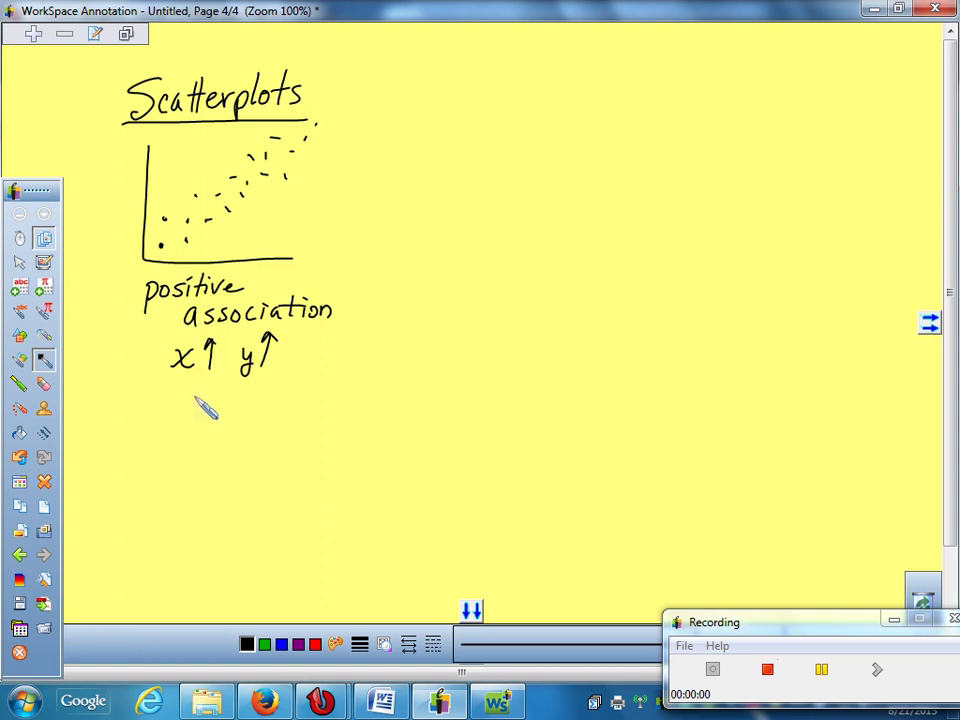
pyautogui.moveTo(173, 386); pyautogui.dragTo(192, 404)
pyautogui.moveTo(192, 385); pyautogui.dragTo(173, 405)
pyautogui.moveTo(204, 386)
pyautogui.mouseDown()
pyautogui.moveTo(206, 401)
pyautogui.moveTo(211, 393)
pyautogui.moveTo(241, 400)
pyautogui.moveTo(238, 412)
pyautogui.moveTo(273, 394)
pyautogui.mouseUp()
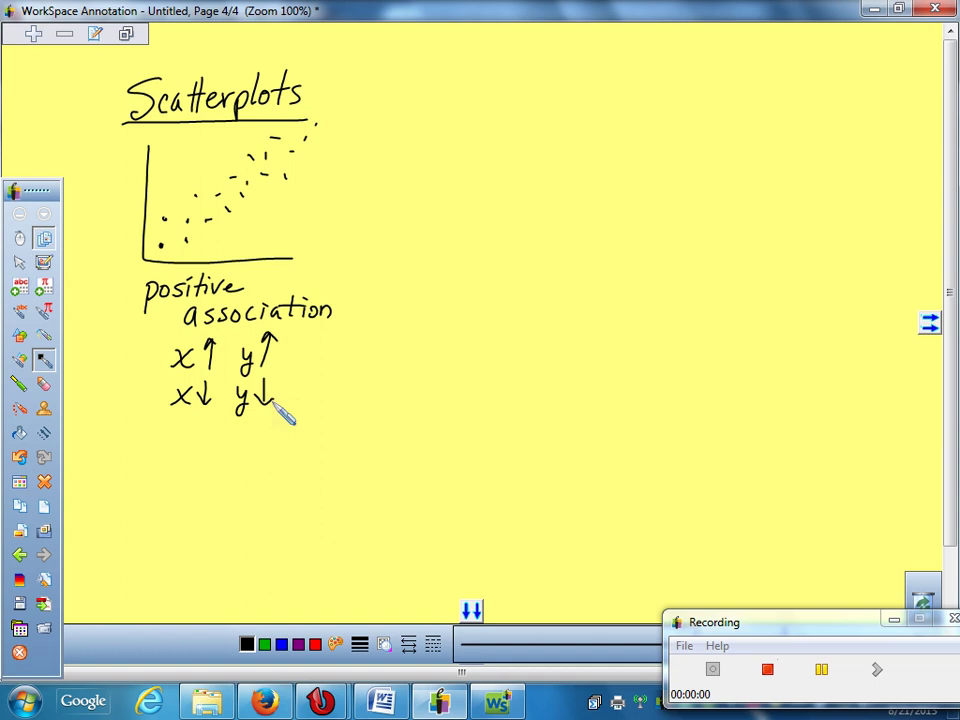
pyautogui.moveTo(375, 117)
pyautogui.mouseDown()
pyautogui.moveTo(357, 243)
pyautogui.moveTo(488, 243)
pyautogui.mouseUp()
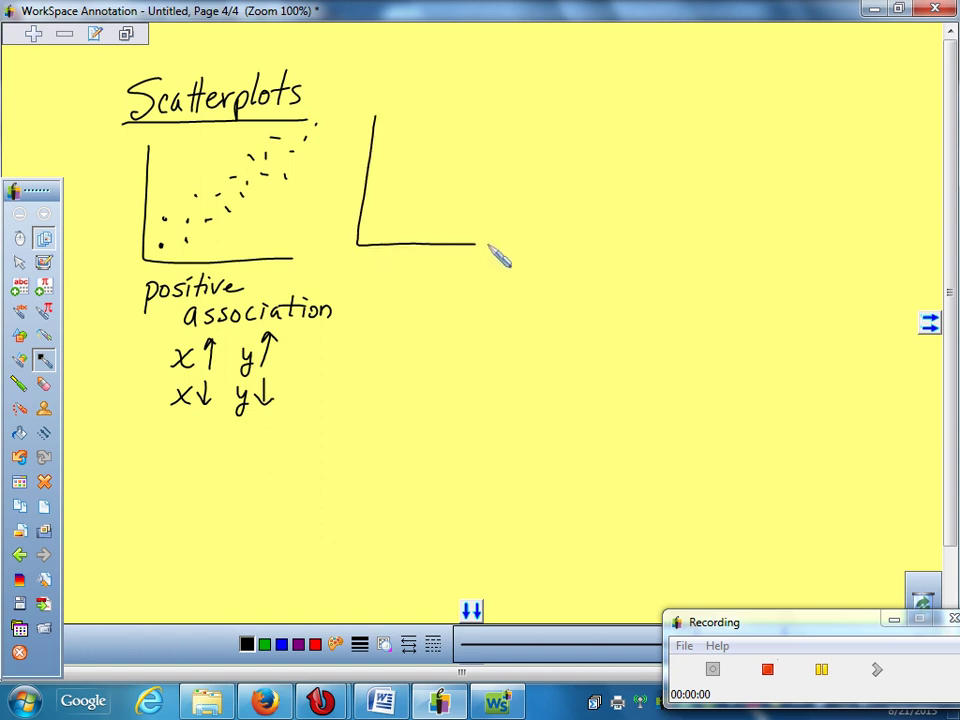
# - Fill the second axes with dots falling from upper left to lower right
pyautogui.click(396, 158)
pyautogui.click(422, 138)
pyautogui.click(399, 130)
pyautogui.click(381, 154)
pyautogui.click(418, 170)
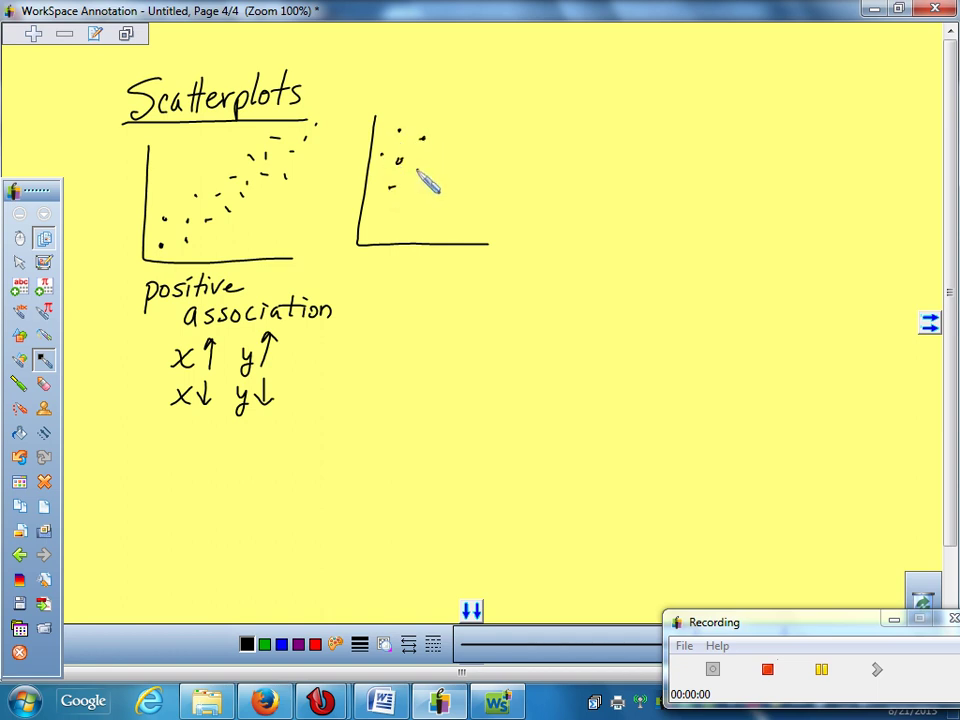
pyautogui.click(390, 186)
pyautogui.click(410, 206)
pyautogui.click(440, 214)
pyautogui.click(452, 180)
pyautogui.click(480, 187)
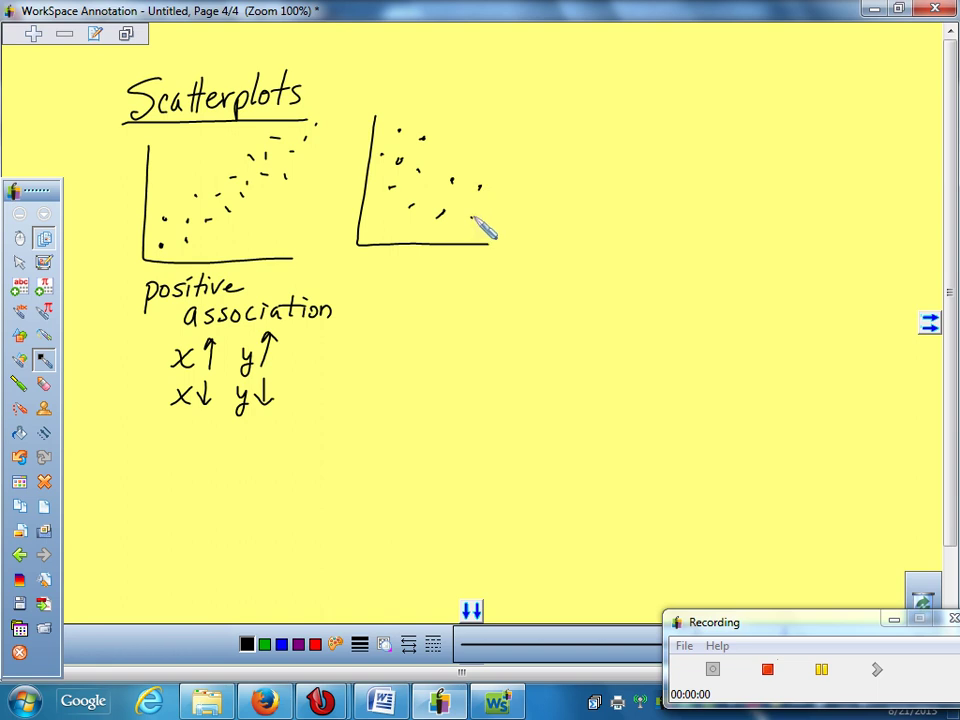
pyautogui.click(488, 228)
pyautogui.click(507, 208)
# - Write 'negative association' and x↑ y↓ beneath, then draw a third empty axes
pyautogui.moveTo(377, 265)
pyautogui.mouseDown()
pyautogui.moveTo(391, 283)
pyautogui.moveTo(406, 283)
pyautogui.moveTo(406, 300)
pyautogui.moveTo(449, 264)
pyautogui.moveTo(456, 282)
pyautogui.moveTo(486, 268)
pyautogui.moveTo(436, 305)
pyautogui.moveTo(462, 300)
pyautogui.moveTo(466, 310)
pyautogui.moveTo(481, 297)
pyautogui.mouseUp()
pyautogui.moveTo(496, 296)
pyautogui.mouseDown()
pyautogui.moveTo(495, 308)
pyautogui.moveTo(522, 308)
pyautogui.mouseUp()
pyautogui.moveTo(532, 283)
pyautogui.mouseDown()
pyautogui.moveTo(532, 293)
pyautogui.moveTo(570, 306)
pyautogui.moveTo(507, 284)
pyautogui.mouseUp()
pyautogui.moveTo(386, 333)
pyautogui.mouseDown()
pyautogui.moveTo(397, 348)
pyautogui.moveTo(384, 349)
pyautogui.moveTo(471, 347)
pyautogui.mouseUp()
pyautogui.moveTo(478, 335); pyautogui.dragTo(466, 368)
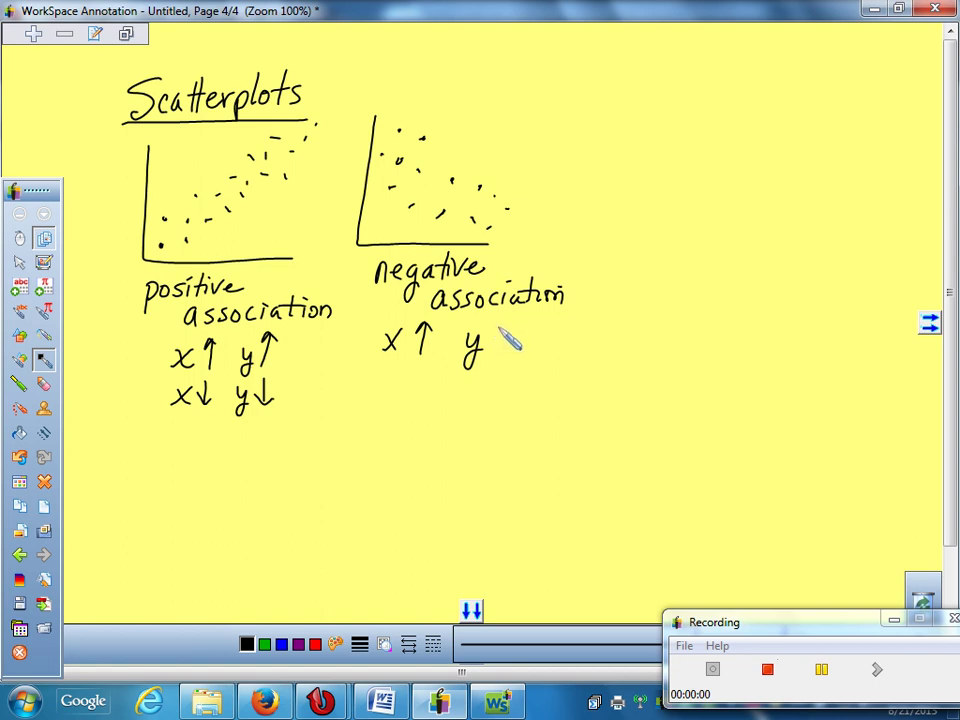
pyautogui.moveTo(493, 333); pyautogui.dragTo(495, 351)
pyautogui.moveTo(610, 102)
pyautogui.mouseDown()
pyautogui.moveTo(600, 231)
pyautogui.moveTo(765, 222)
pyautogui.mouseUp()
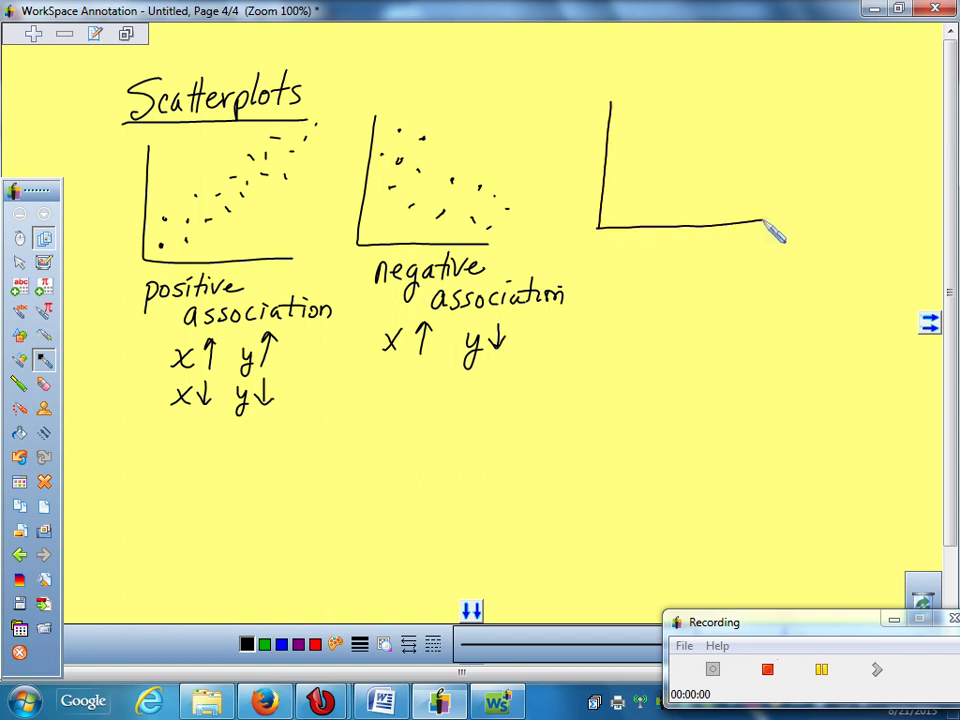
# - Scatter patternless dots across the third axes and write 'no association' beneath it
pyautogui.click(627, 208)
pyautogui.click(628, 170)
pyautogui.click(661, 187)
pyautogui.click(649, 166)
pyautogui.click(657, 125)
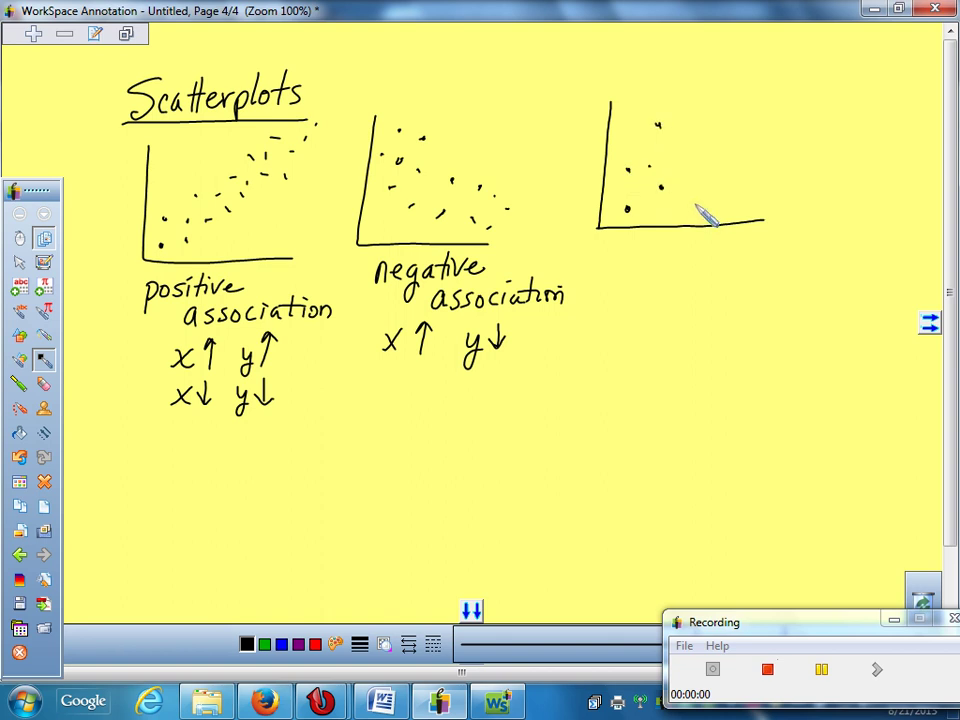
pyautogui.click(744, 180)
pyautogui.click(704, 203)
pyautogui.click(695, 167)
pyautogui.click(735, 160)
pyautogui.click(768, 146)
pyautogui.click(748, 117)
pyautogui.click(696, 130)
pyautogui.click(698, 102)
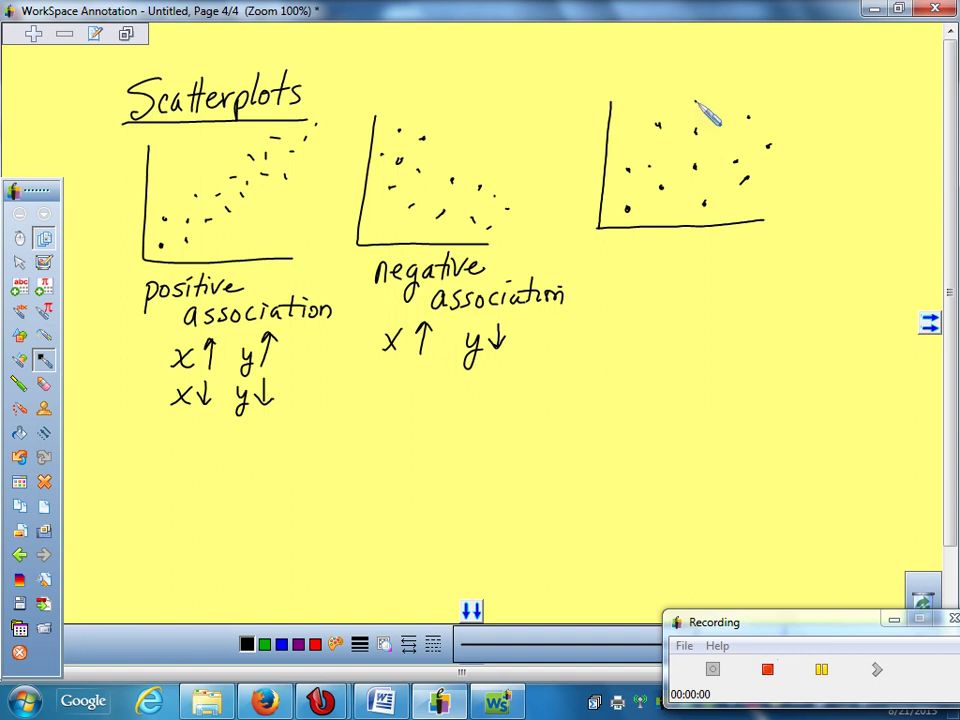
pyautogui.click(785, 94)
pyautogui.moveTo(613, 263)
pyautogui.mouseDown()
pyautogui.moveTo(675, 263)
pyautogui.moveTo(682, 251)
pyautogui.moveTo(683, 265)
pyautogui.moveTo(707, 246)
pyautogui.moveTo(730, 260)
pyautogui.moveTo(743, 257)
pyautogui.moveTo(737, 246)
pyautogui.moveTo(741, 258)
pyautogui.moveTo(763, 243)
pyautogui.moveTo(767, 252)
pyautogui.moveTo(776, 235)
pyautogui.moveTo(779, 255)
pyautogui.moveTo(785, 242)
pyautogui.moveTo(814, 268)
pyautogui.mouseUp()
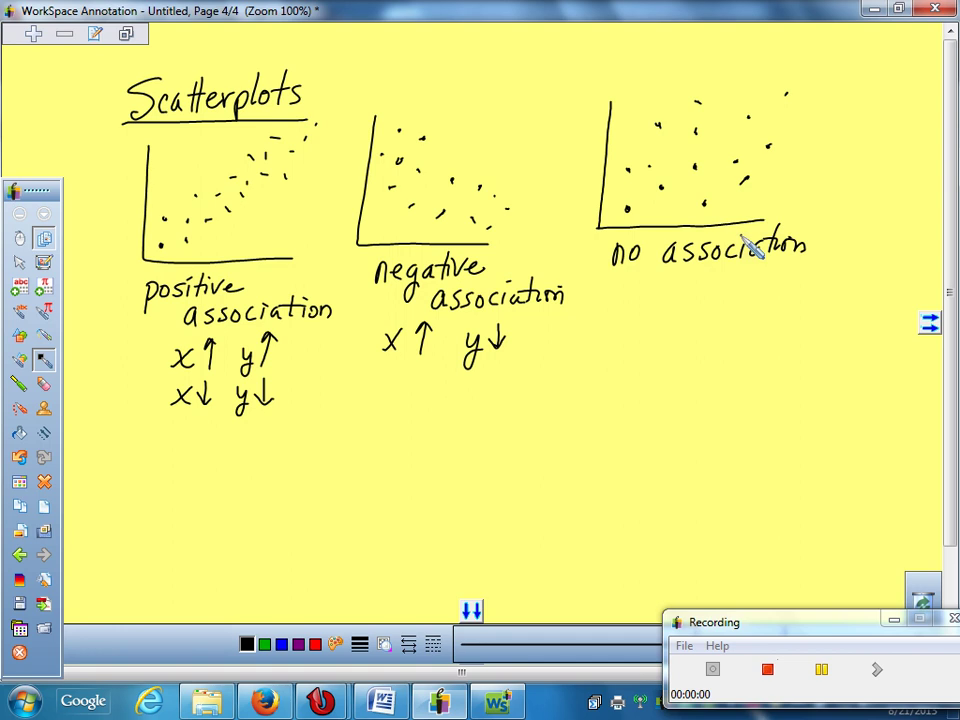
# - Handwrite 'p. 105 - chart above #26' below the three scatterplot sketches
pyautogui.moveTo(157, 463)
pyautogui.mouseDown()
pyautogui.moveTo(166, 478)
pyautogui.moveTo(195, 481)
pyautogui.mouseUp()
pyautogui.click(178, 474)
pyautogui.moveTo(206, 463)
pyautogui.mouseDown()
pyautogui.moveTo(287, 464)
pyautogui.moveTo(277, 467)
pyautogui.moveTo(298, 451)
pyautogui.moveTo(296, 473)
pyautogui.moveTo(341, 466)
pyautogui.mouseUp()
pyautogui.moveTo(343, 449); pyautogui.dragTo(345, 478)
pyautogui.moveTo(336, 461)
pyautogui.mouseDown()
pyautogui.moveTo(388, 470)
pyautogui.moveTo(410, 457)
pyautogui.mouseUp()
pyautogui.moveTo(418, 456); pyautogui.dragTo(468, 465)
pyautogui.moveTo(452, 450); pyautogui.dragTo(476, 449)
pyautogui.moveTo(450, 460); pyautogui.dragTo(497, 467)
pyautogui.moveTo(506, 447); pyautogui.dragTo(510, 462)
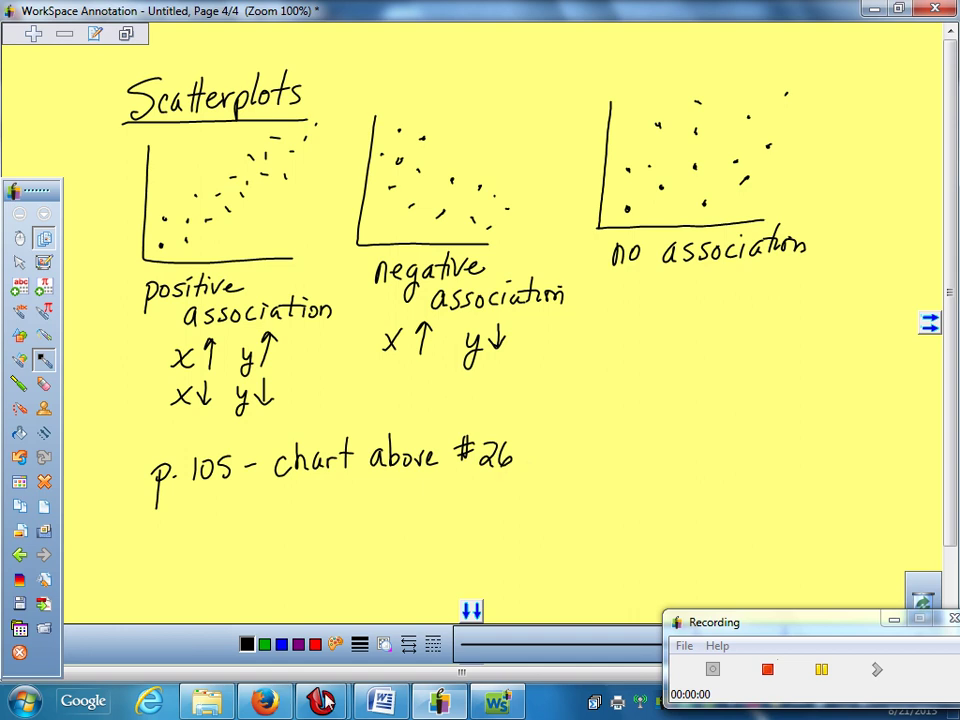
# - In TI-Nspire's Documents workspace, start new Document4 without saving the lifespan-versus-year plot
pyautogui.moveTo(322, 700)
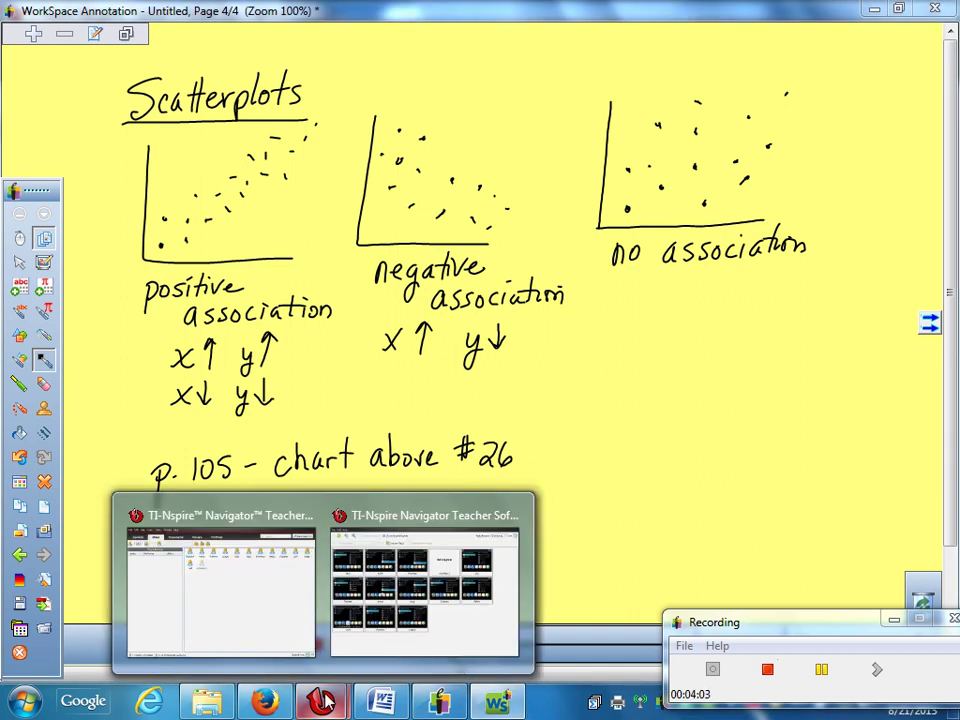
pyautogui.click(253, 594)
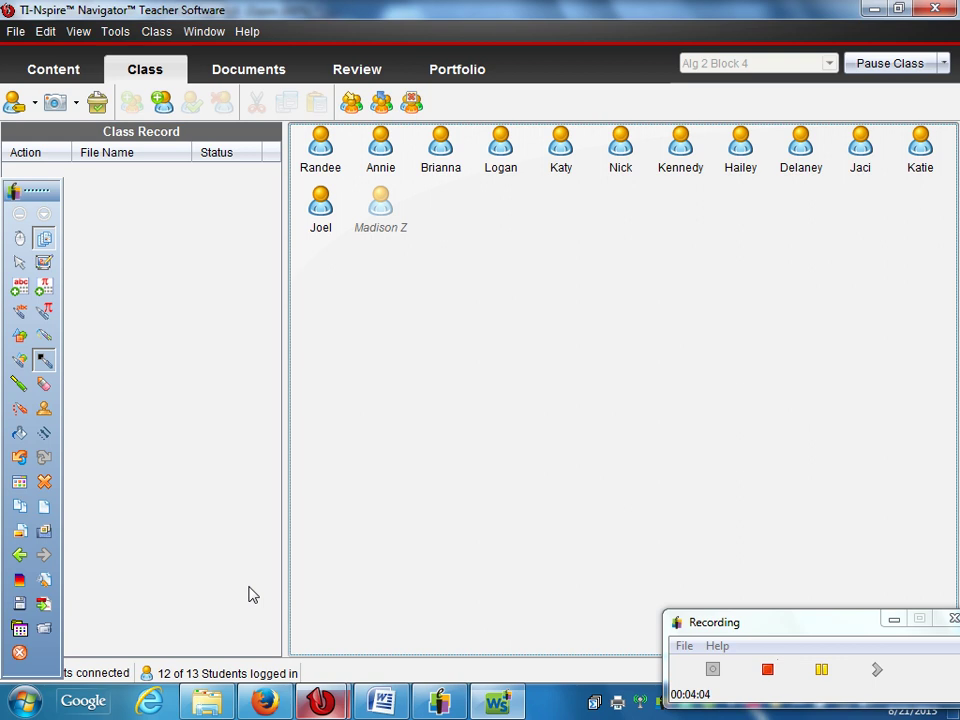
pyautogui.click(240, 72)
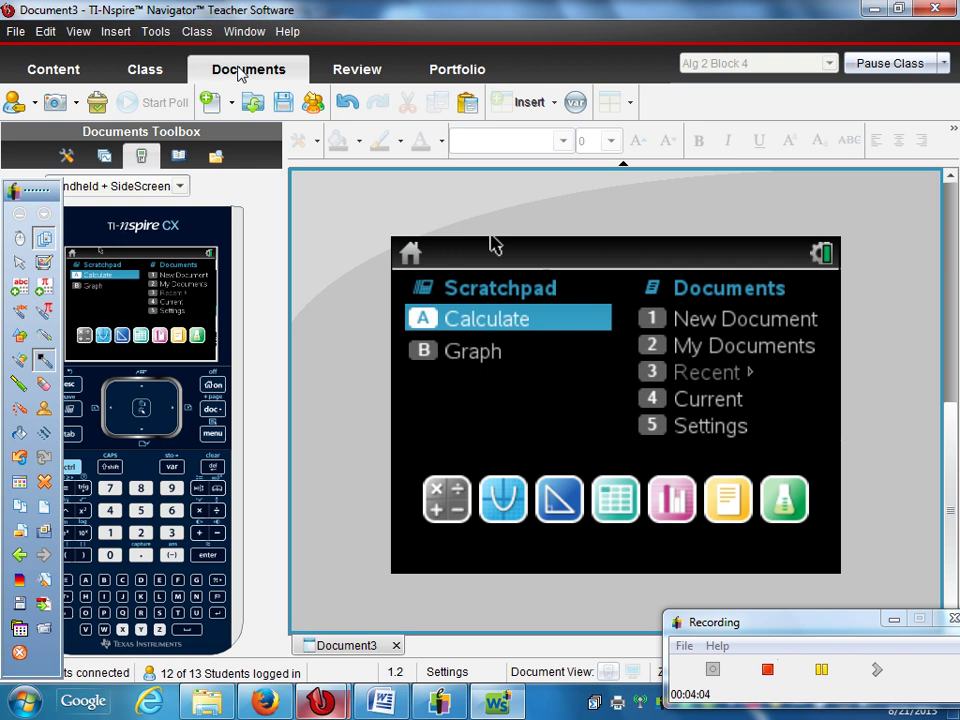
pyautogui.hotkey('ctrl', 'n')
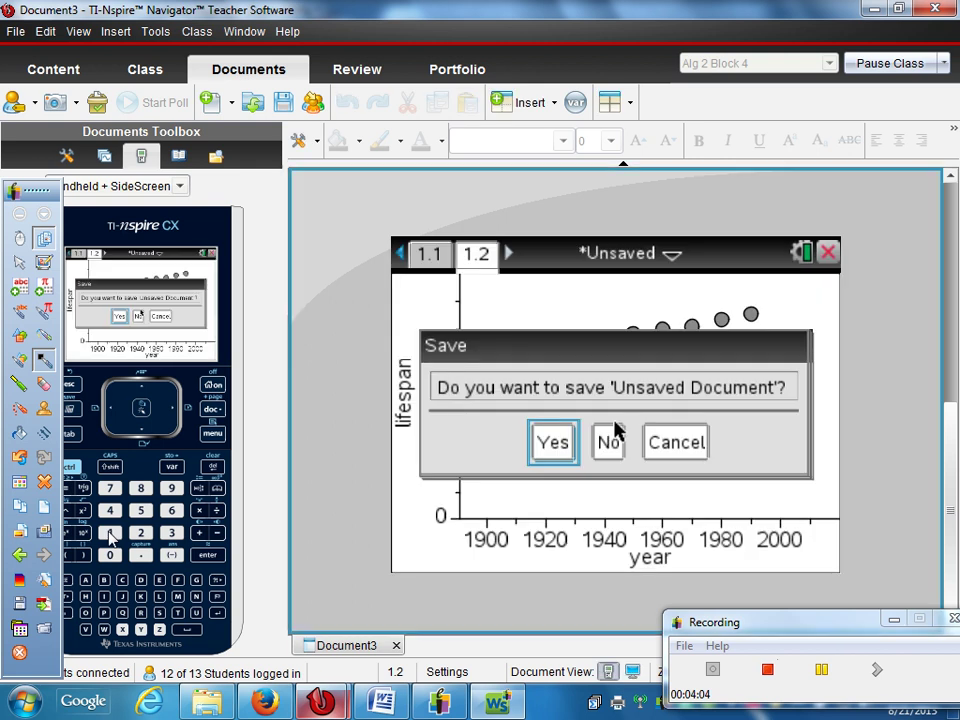
pyautogui.click(610, 446)
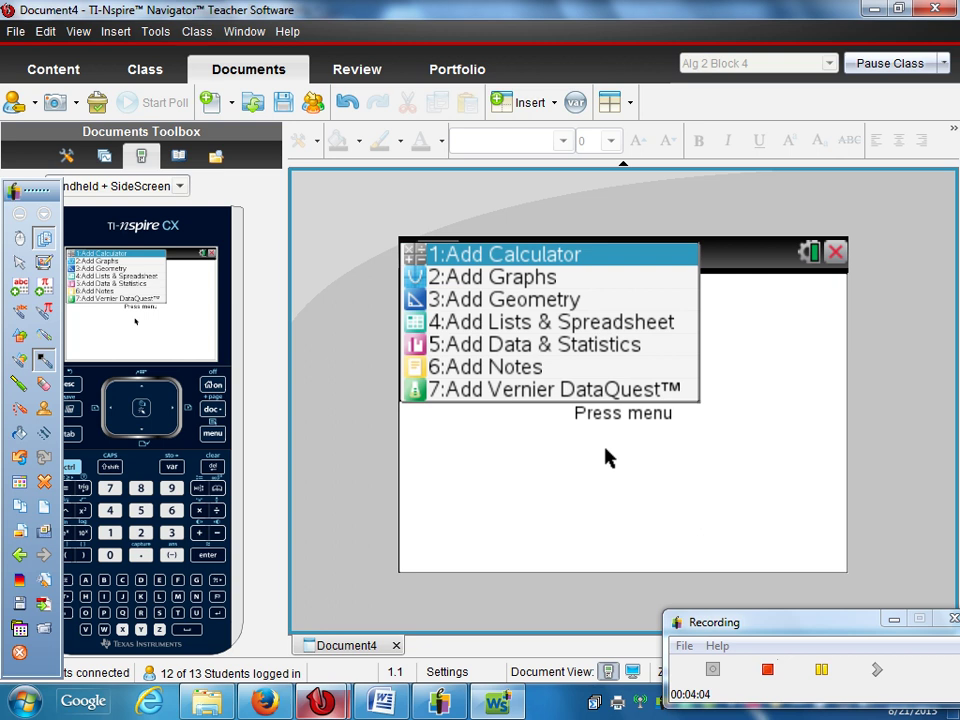
# - Add a Lists & Spreadsheet page and name column A 'year'
pyautogui.click(113, 512)
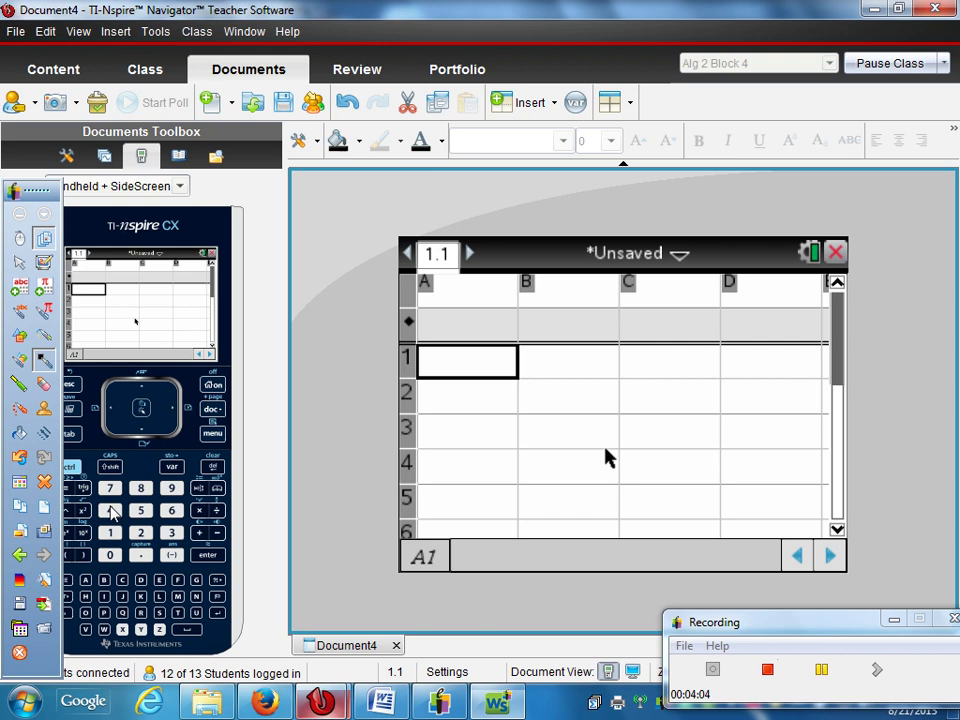
pyautogui.click(140, 392)
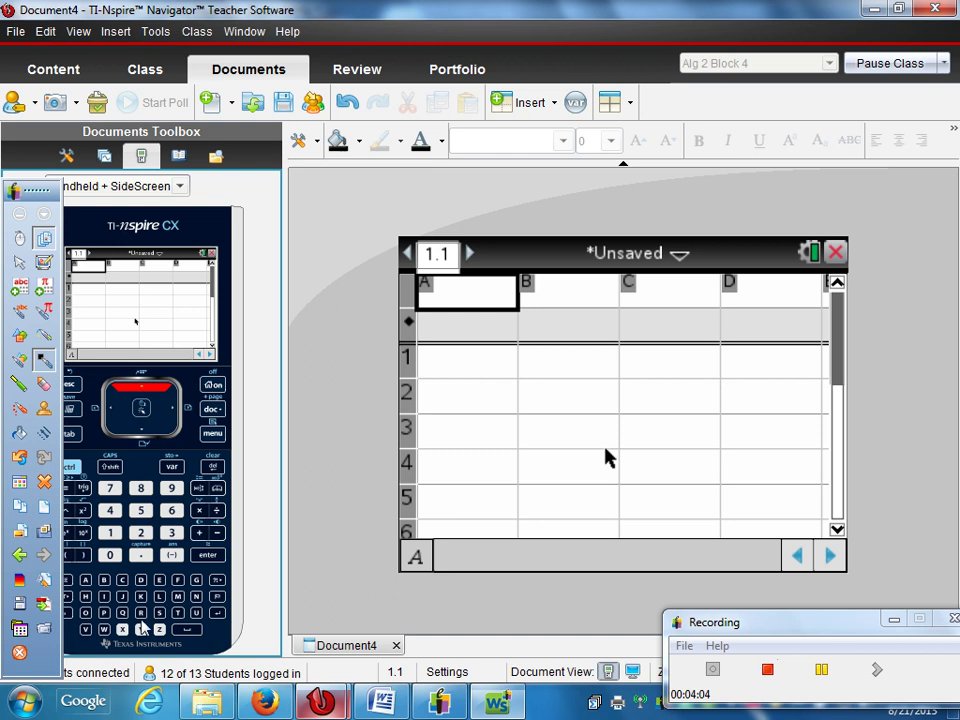
pyautogui.write('ea')
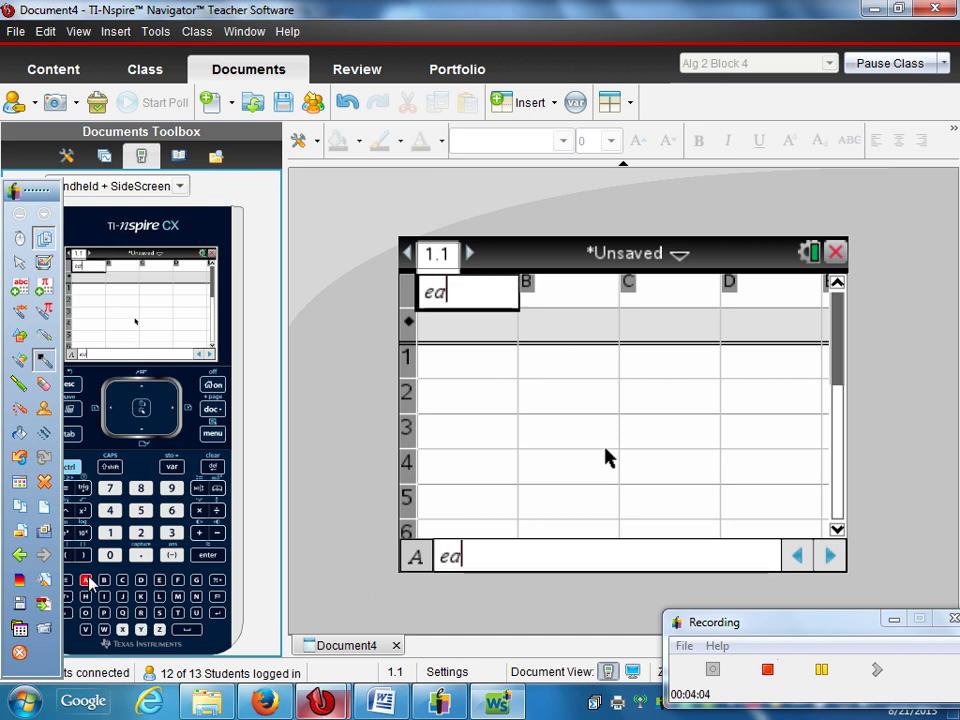
pyautogui.click(141, 612)
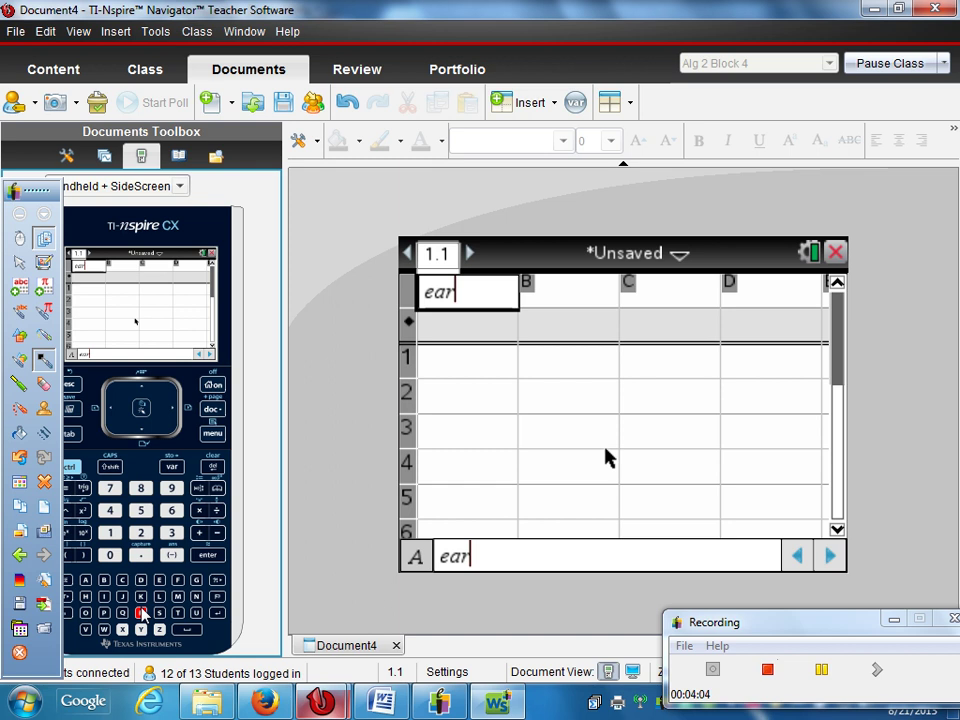
pyautogui.click(212, 467)
pyautogui.doubleClick(212, 467)
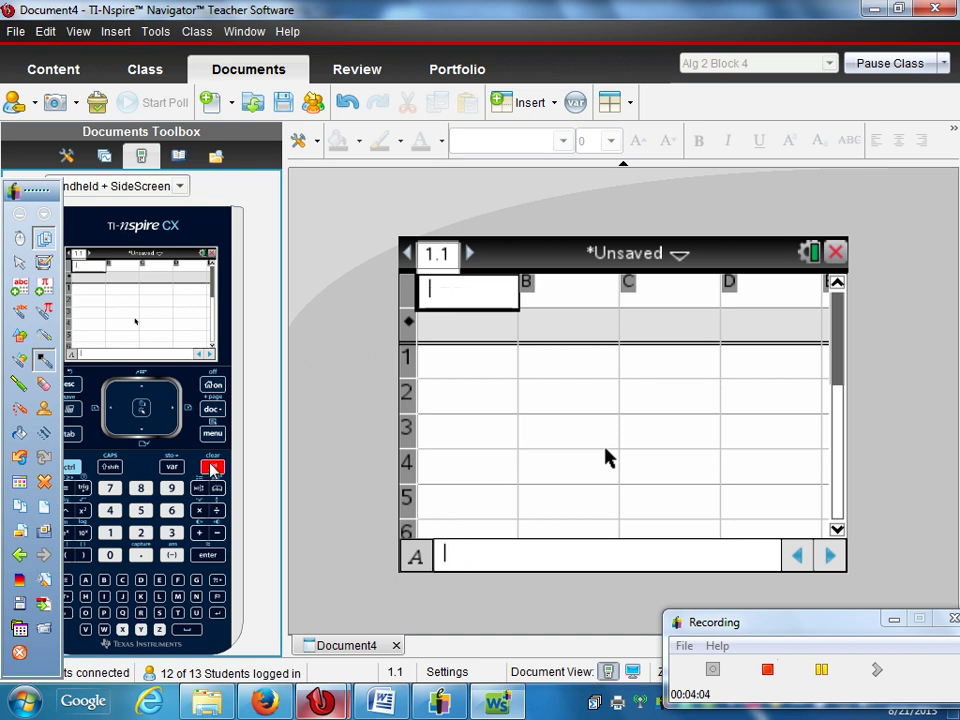
pyautogui.click(143, 630)
pyautogui.click(158, 580)
pyautogui.click(87, 581)
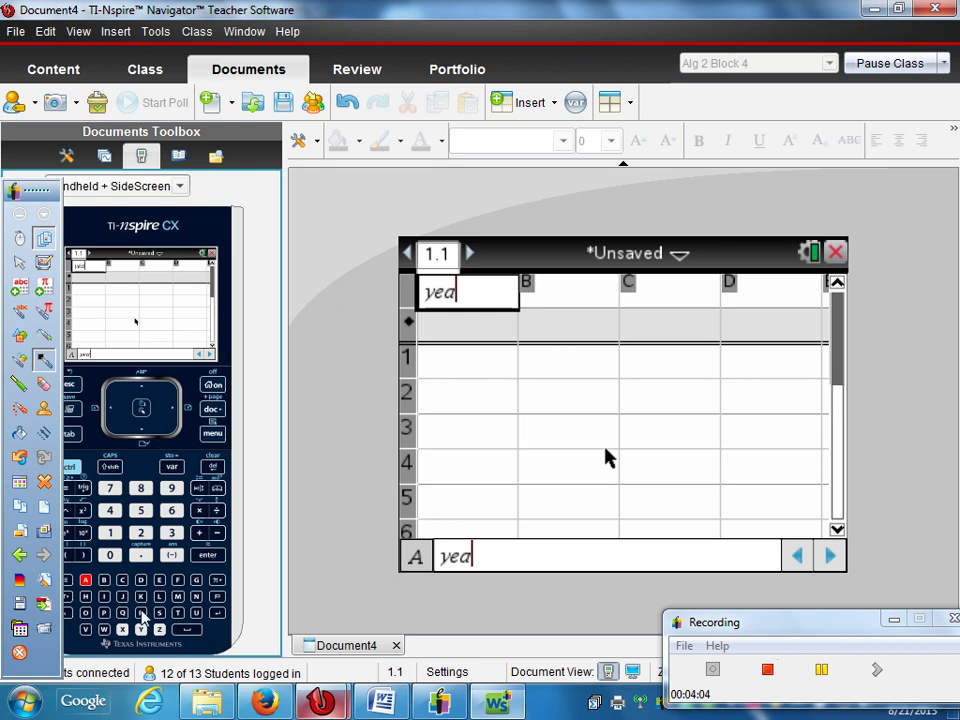
pyautogui.click(142, 613)
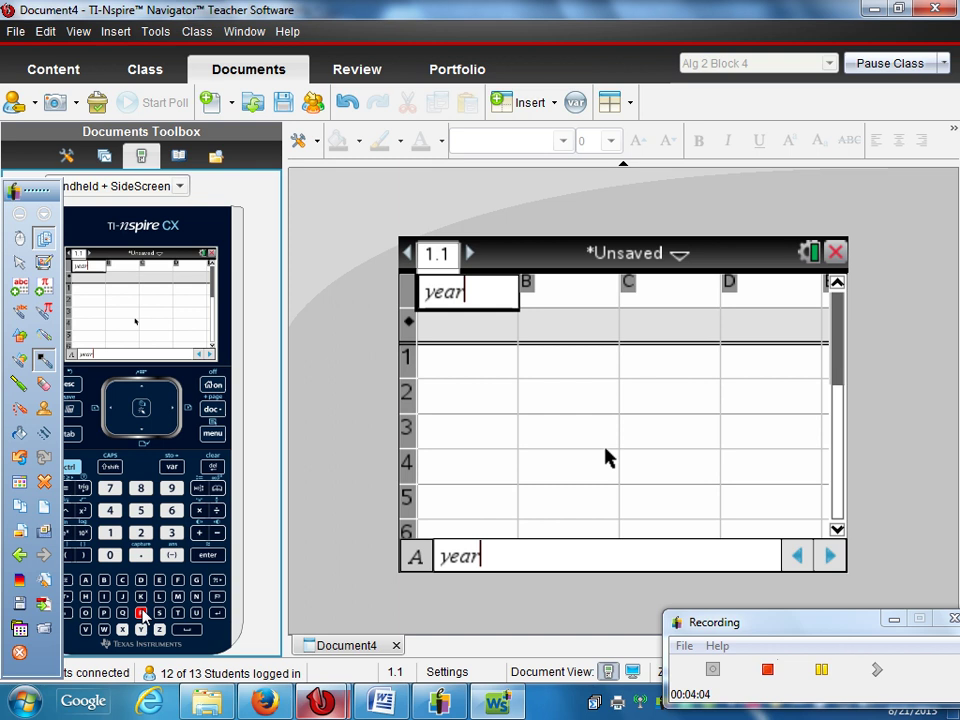
pyautogui.click(208, 554)
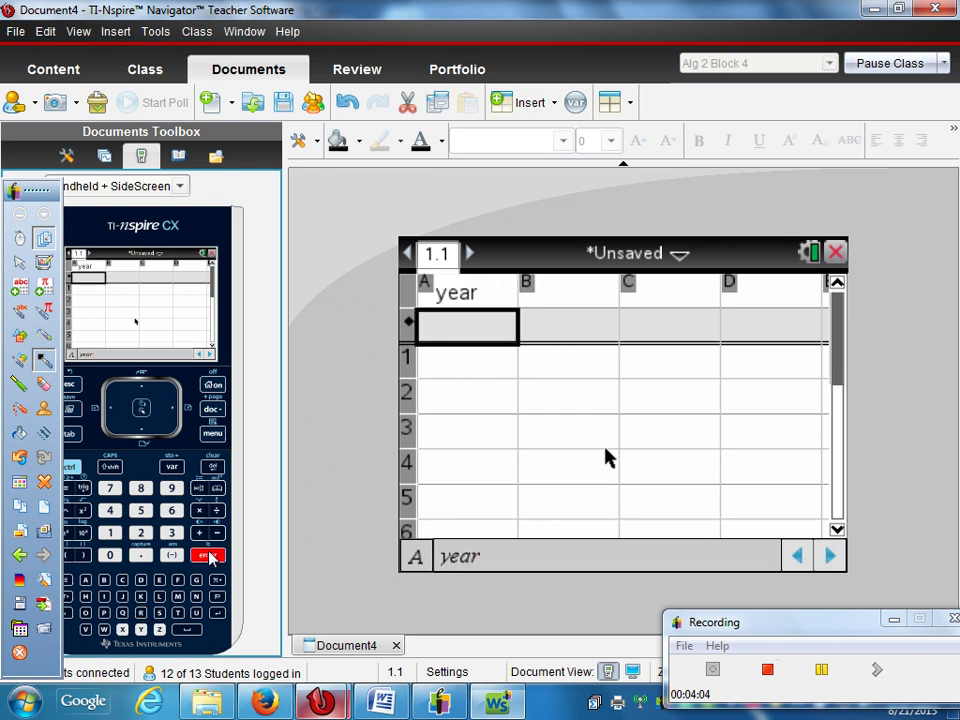
# - Spell 'lifespan' on the keypad as column B's header
pyautogui.click(175, 418)
pyautogui.click(143, 391)
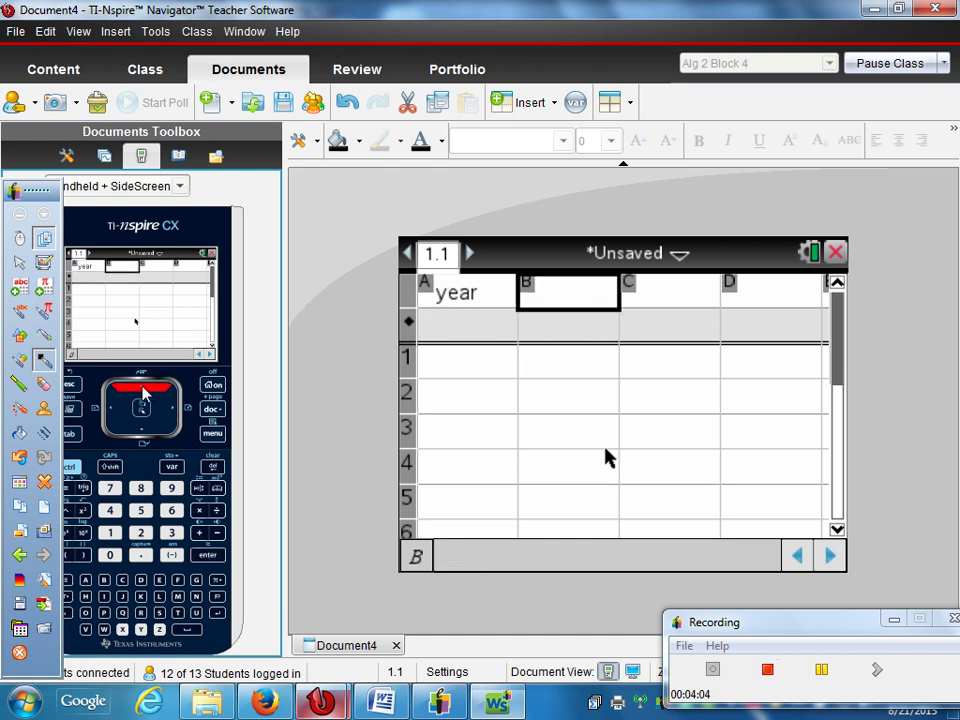
pyautogui.click(158, 596)
pyautogui.click(105, 597)
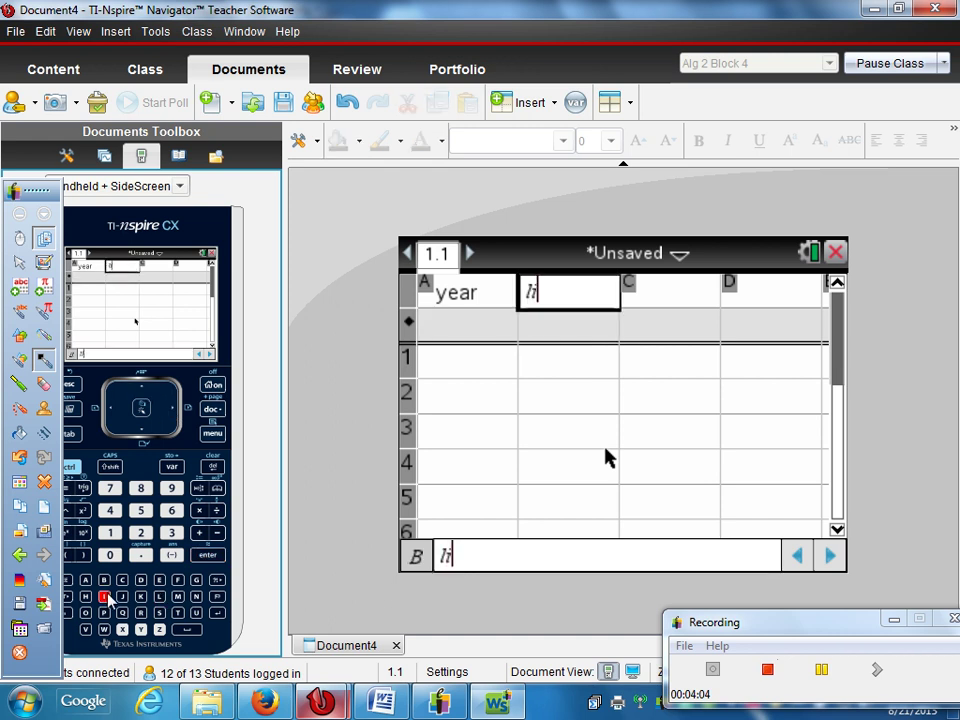
pyautogui.click(177, 579)
pyautogui.click(159, 579)
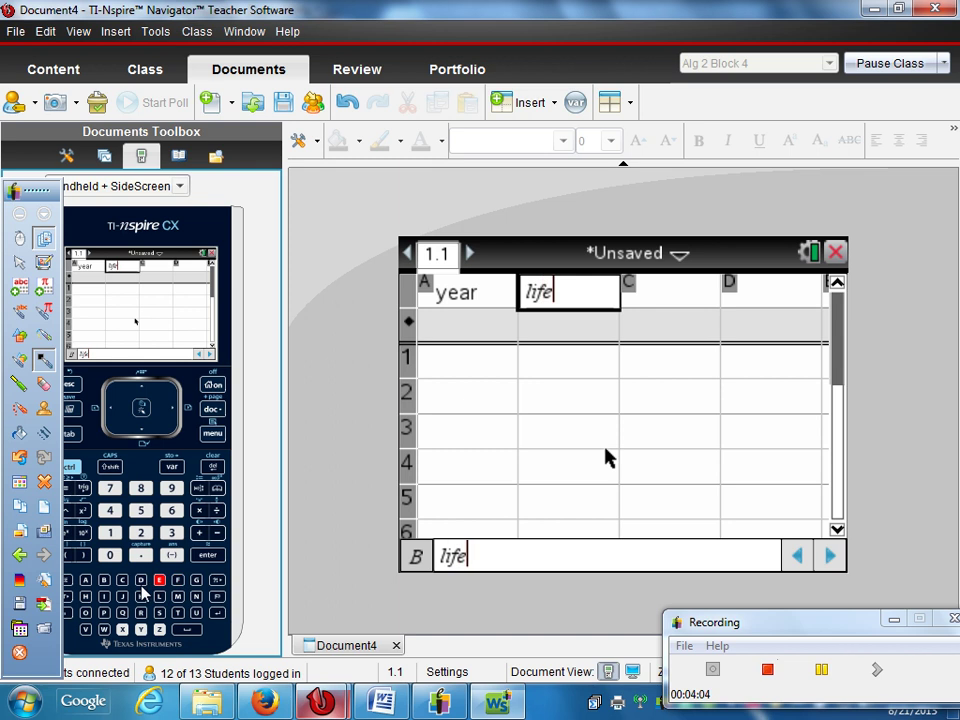
pyautogui.click(158, 612)
pyautogui.click(104, 612)
pyautogui.click(86, 579)
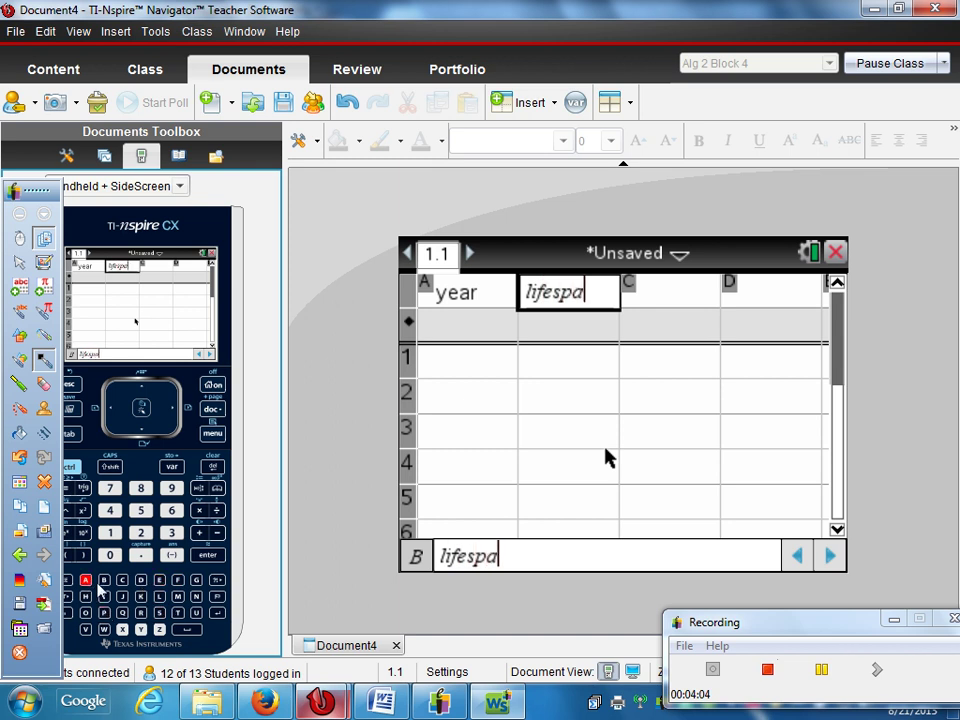
pyautogui.click(196, 596)
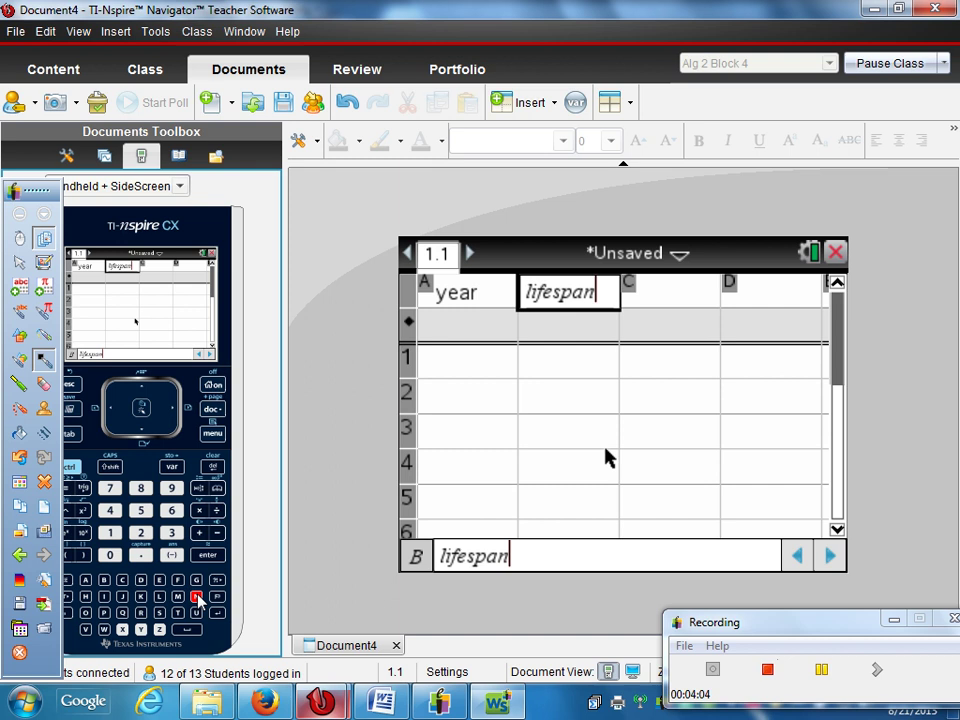
pyautogui.click(207, 555)
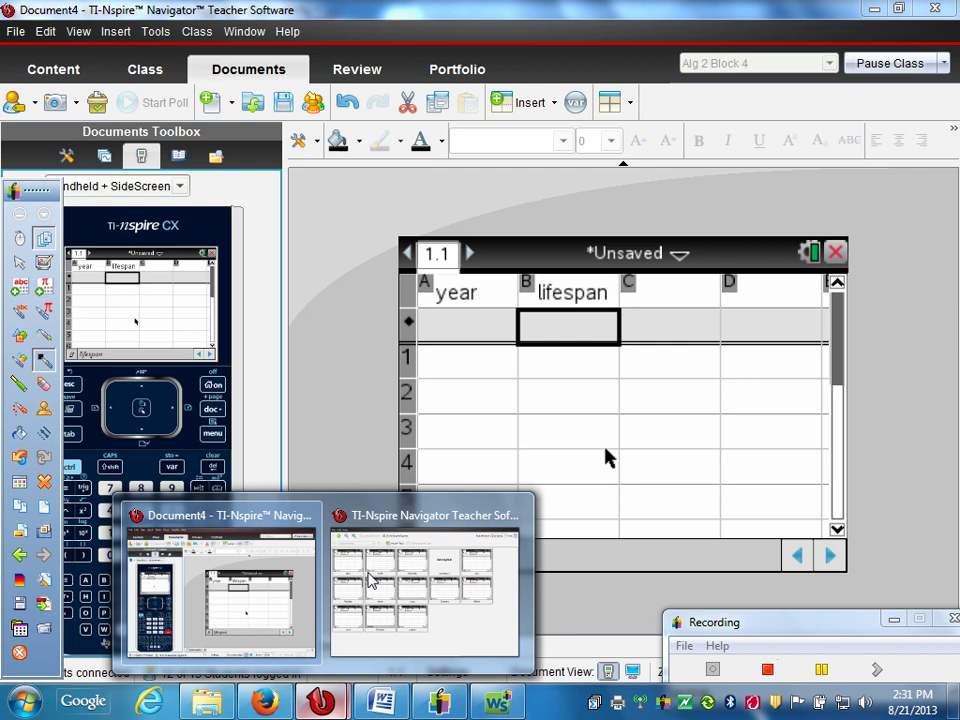
pyautogui.click(368, 576)
pyautogui.click(47, 68)
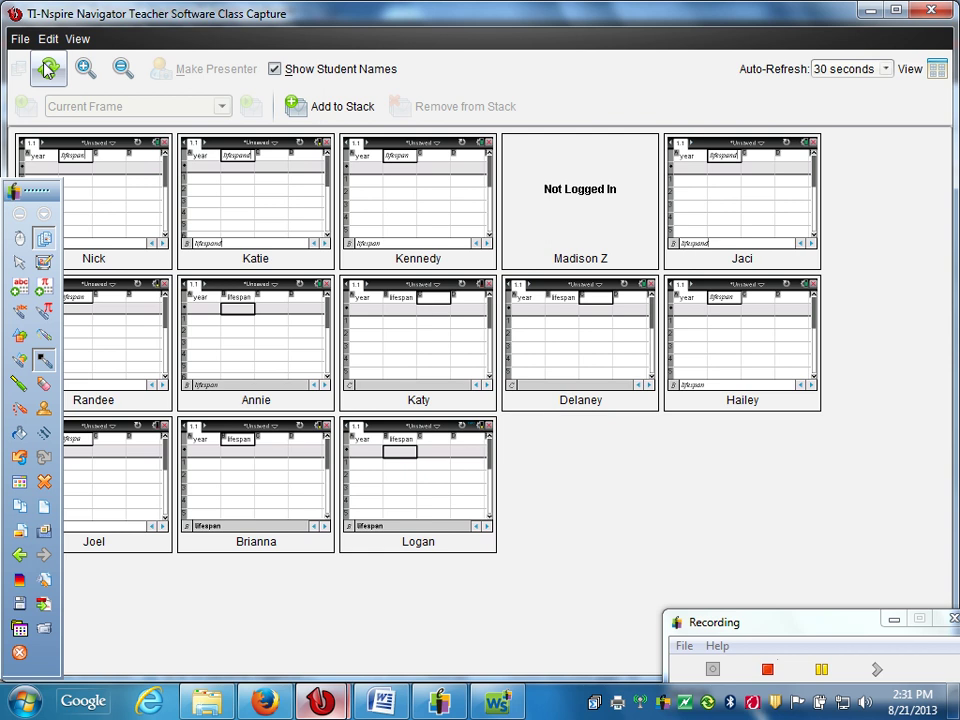
pyautogui.click(324, 701)
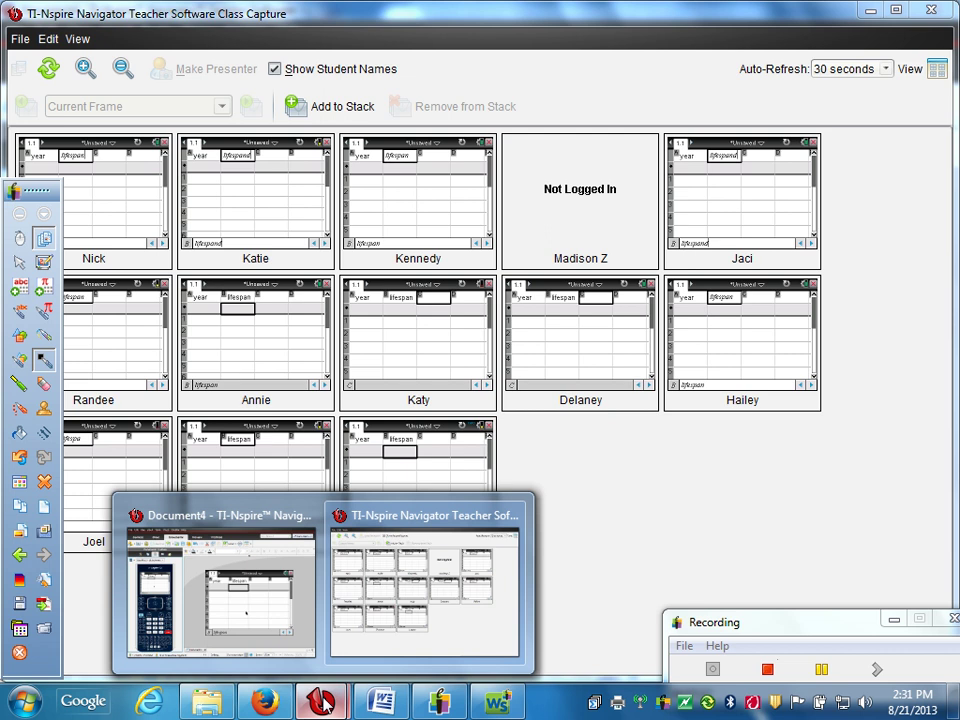
pyautogui.click(250, 610)
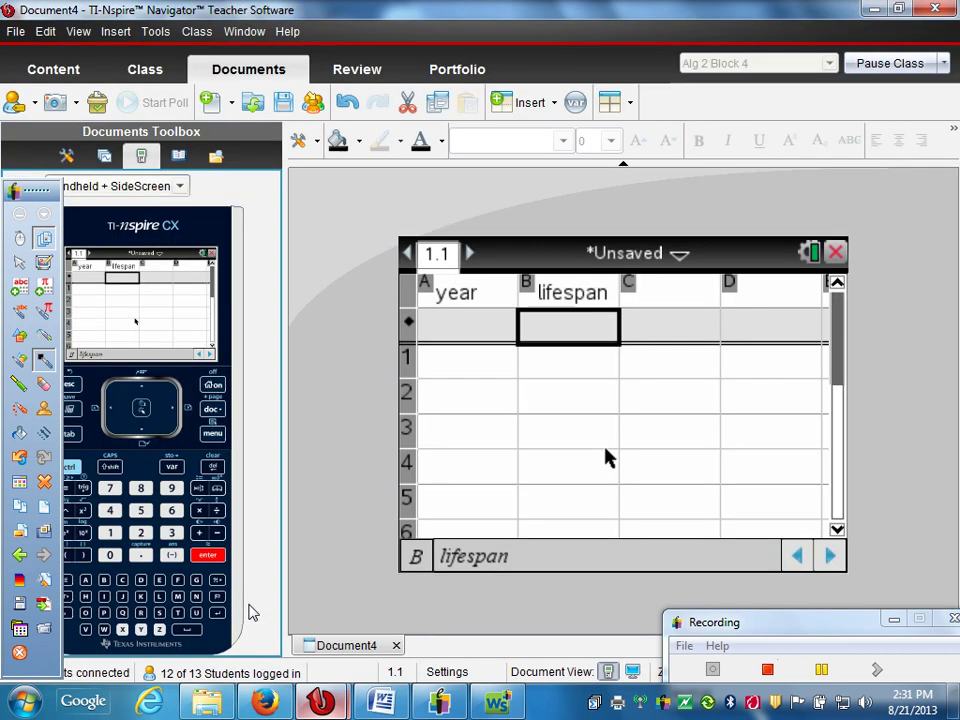
# - Enter the years 1900, 1910, 1920 and 1930 into cells A1 to A4
pyautogui.click(443, 369)
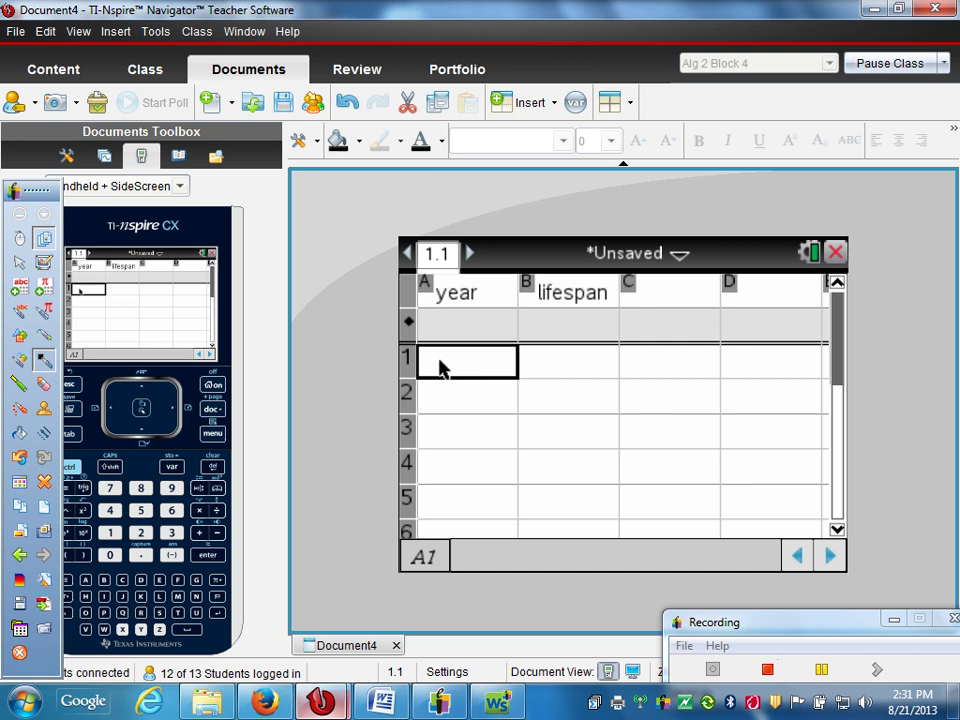
pyautogui.click(110, 532)
pyautogui.click(171, 488)
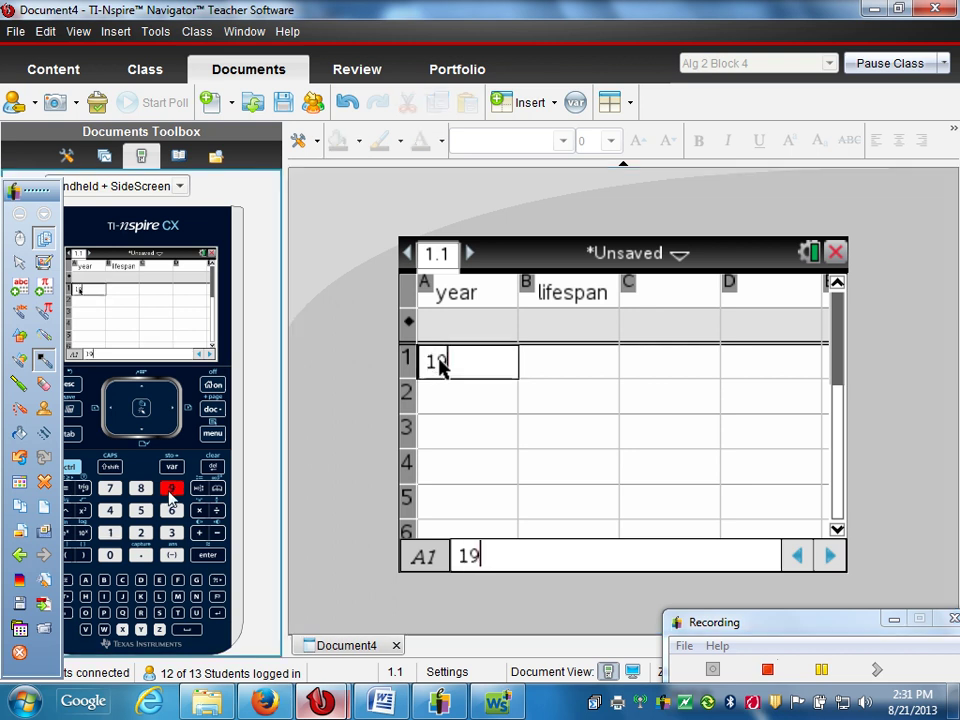
pyautogui.click(110, 555)
pyautogui.click(110, 555)
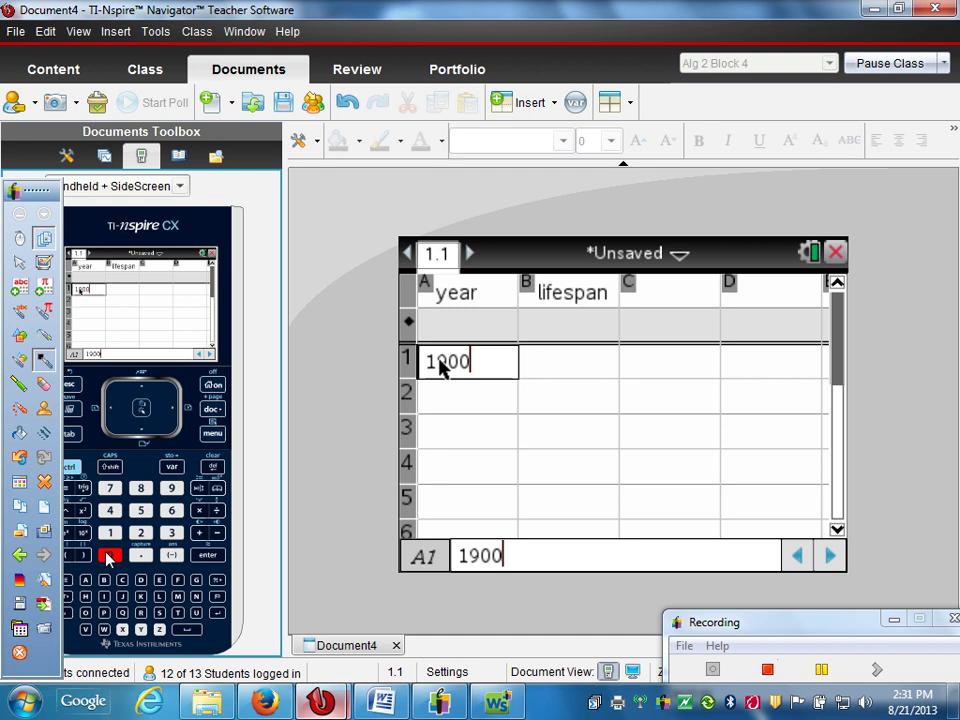
pyautogui.click(207, 556)
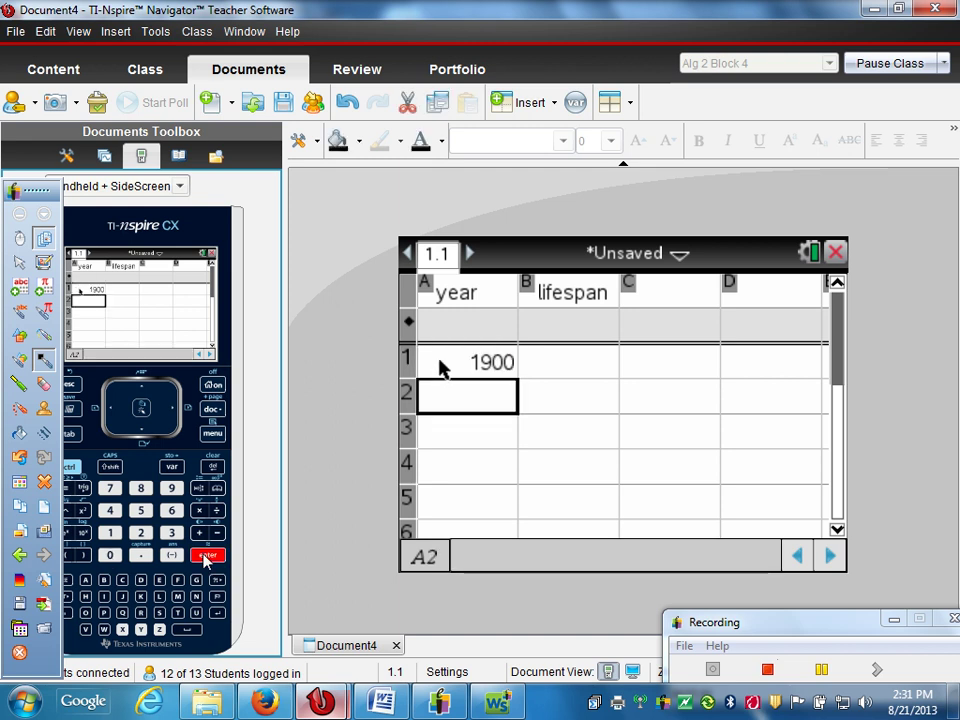
pyautogui.click(110, 532)
pyautogui.click(171, 488)
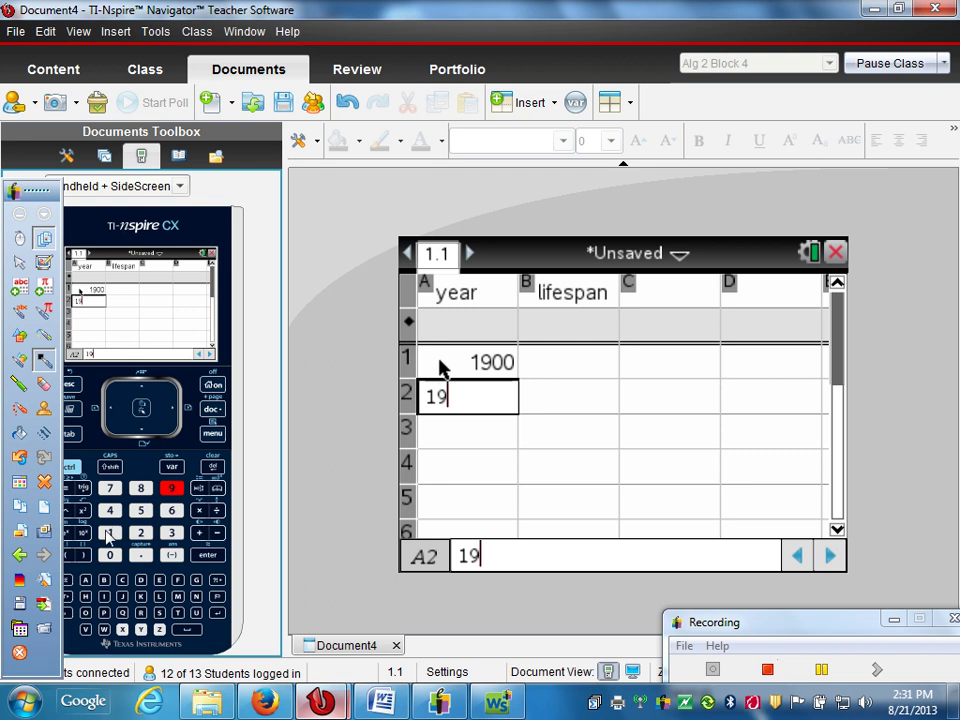
pyautogui.click(110, 532)
pyautogui.click(110, 555)
pyautogui.click(207, 556)
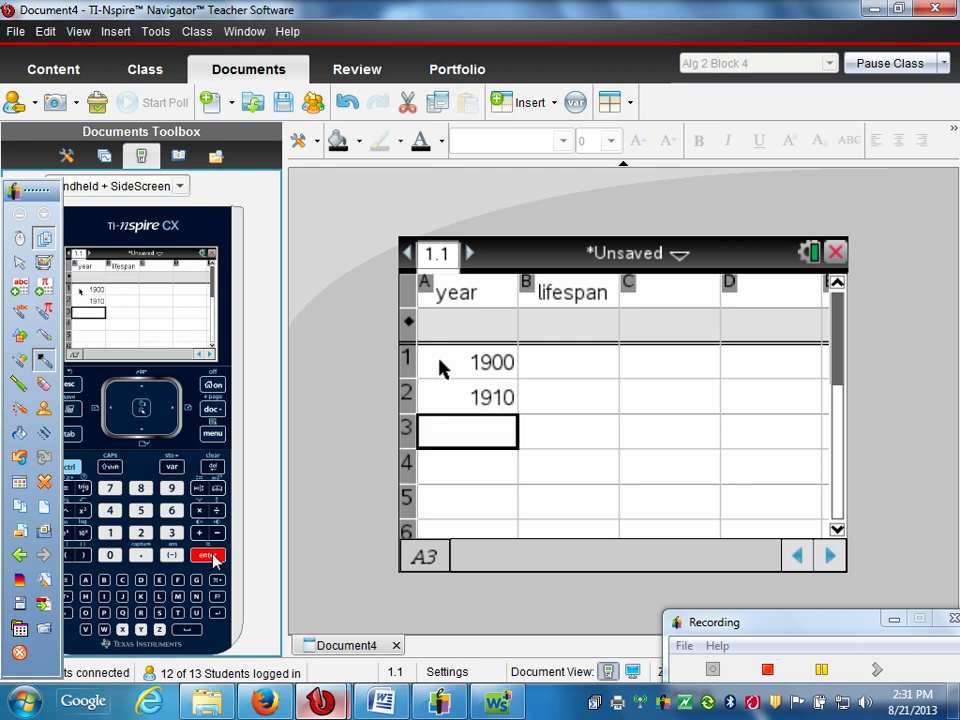
pyautogui.click(110, 532)
pyautogui.click(171, 488)
pyautogui.click(141, 532)
pyautogui.click(110, 555)
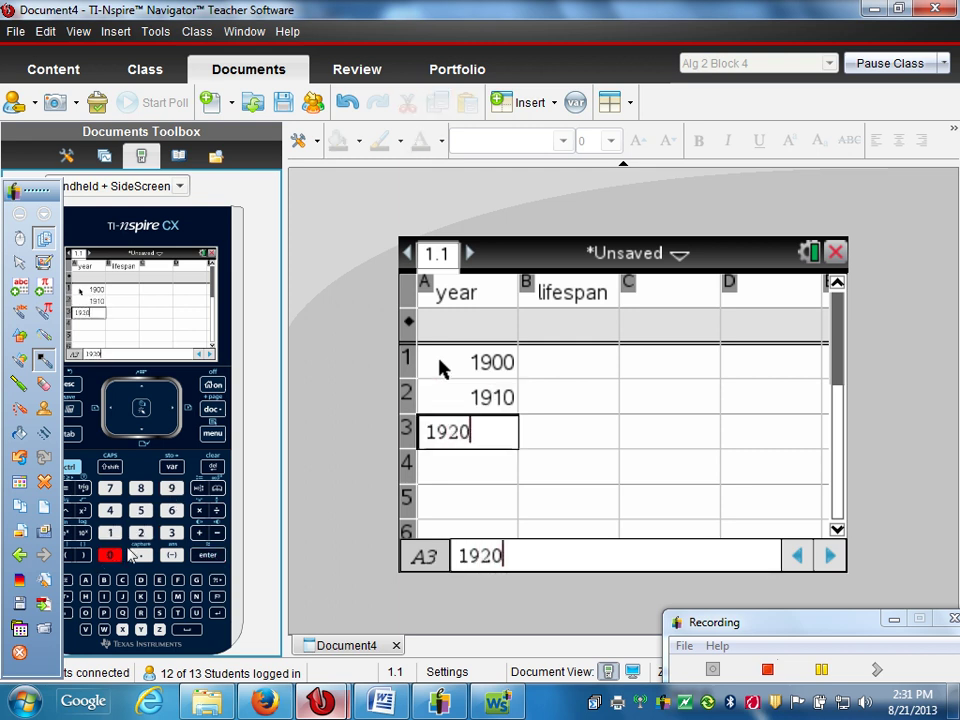
pyautogui.click(207, 556)
pyautogui.click(110, 532)
pyautogui.click(171, 488)
pyautogui.click(171, 532)
pyautogui.click(110, 555)
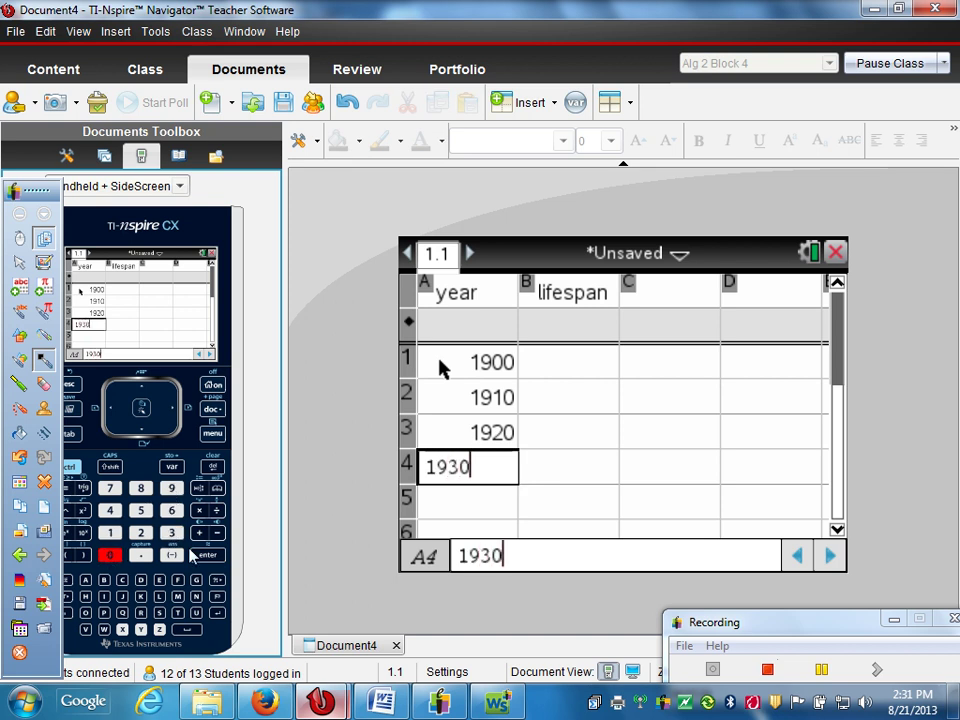
pyautogui.click(199, 556)
# - Enter the years 1940, 1950, 1960 and 1970 into cells A5 to A8
pyautogui.click(110, 532)
pyautogui.click(171, 488)
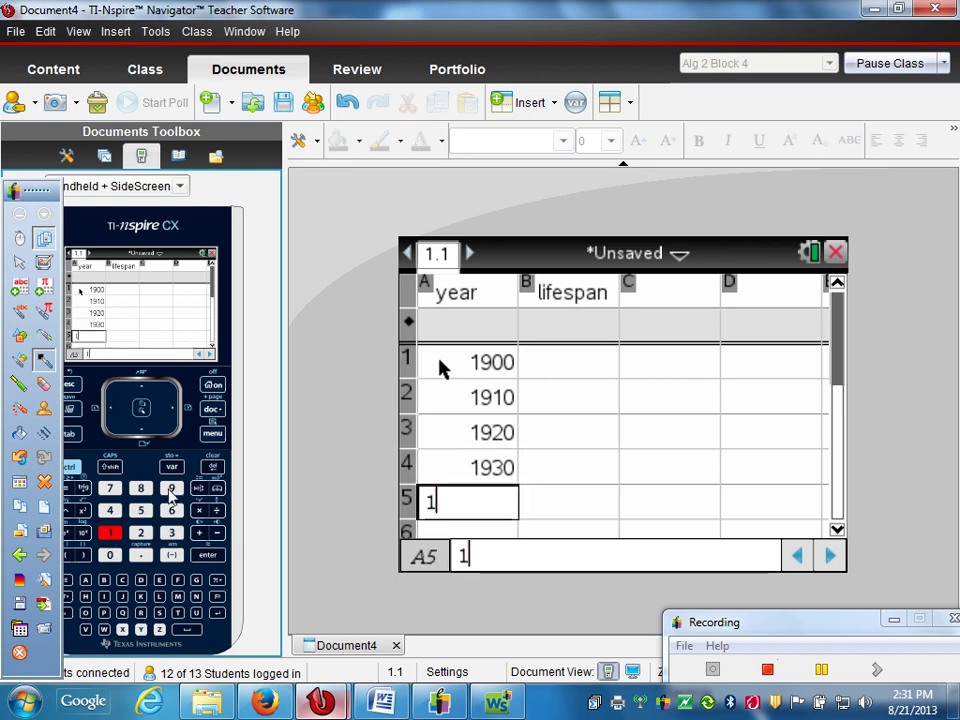
pyautogui.click(110, 510)
pyautogui.click(110, 555)
pyautogui.click(207, 556)
pyautogui.click(110, 532)
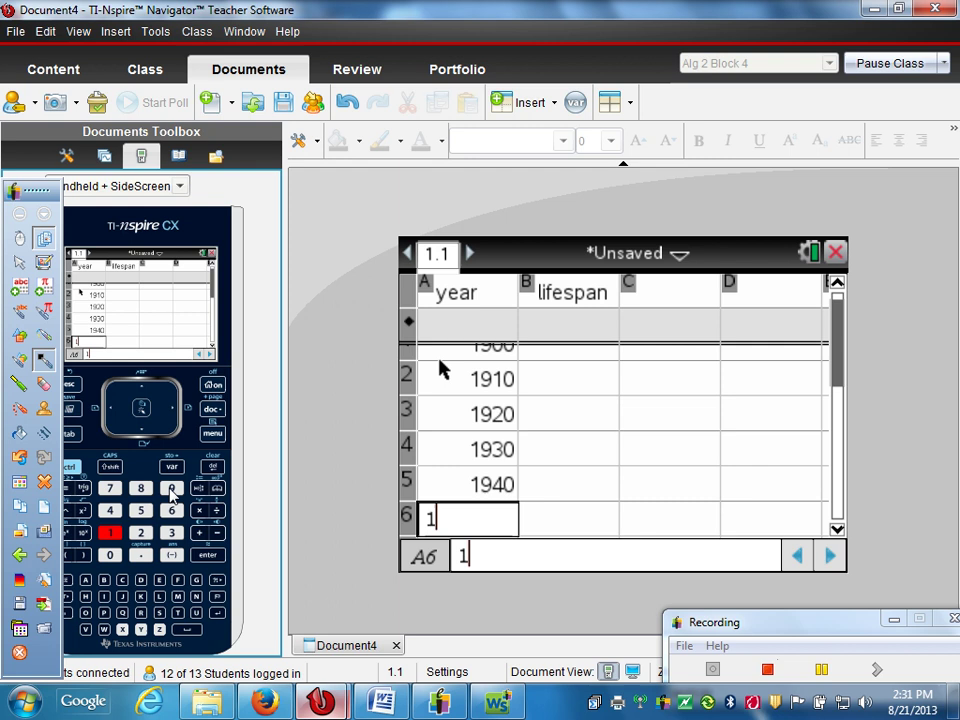
pyautogui.click(171, 488)
pyautogui.click(141, 510)
pyautogui.click(110, 555)
pyautogui.click(207, 556)
pyautogui.click(110, 532)
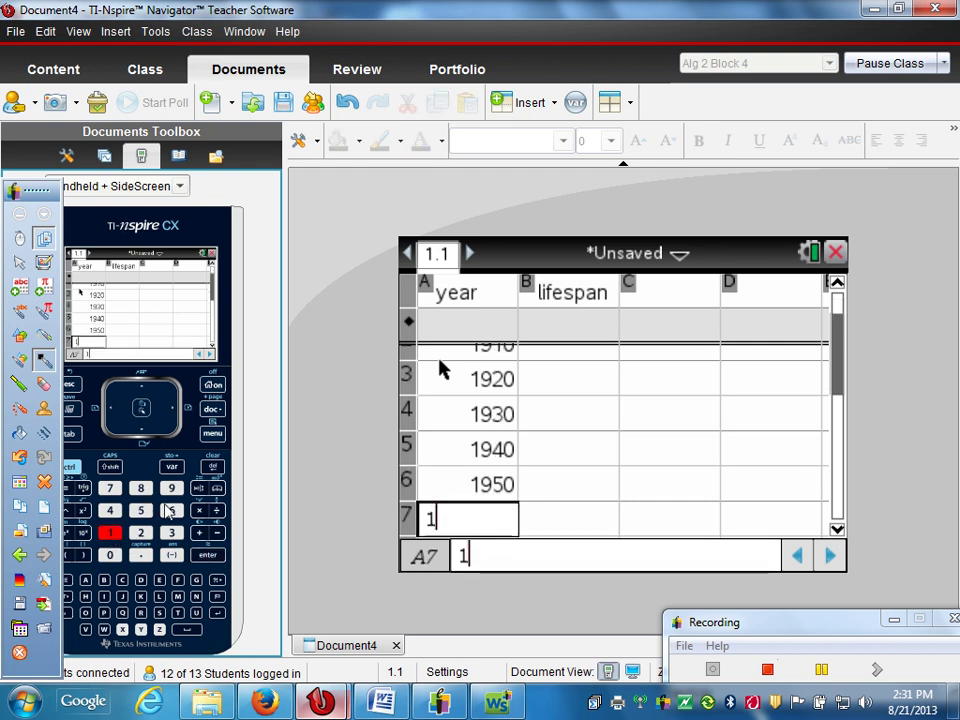
pyautogui.click(171, 488)
pyautogui.click(171, 510)
pyautogui.click(110, 555)
pyautogui.click(207, 556)
pyautogui.click(110, 532)
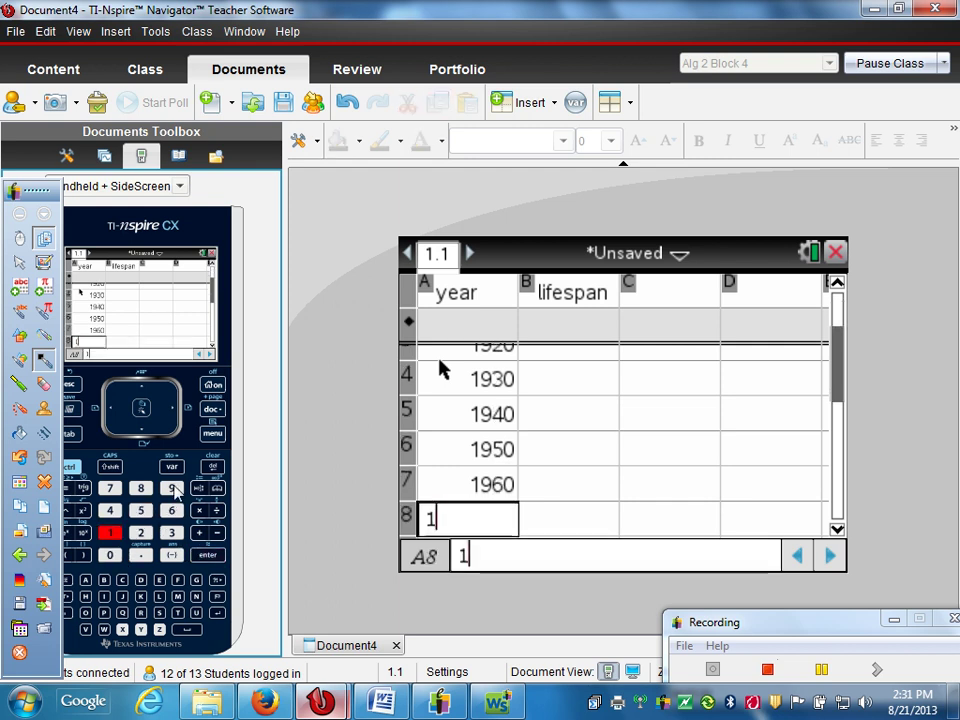
pyautogui.click(171, 488)
pyautogui.click(110, 488)
pyautogui.click(110, 555)
# - Enter 1980 in A9 and 1990 in A10, correcting mistyped digits along the way
pyautogui.click(207, 556)
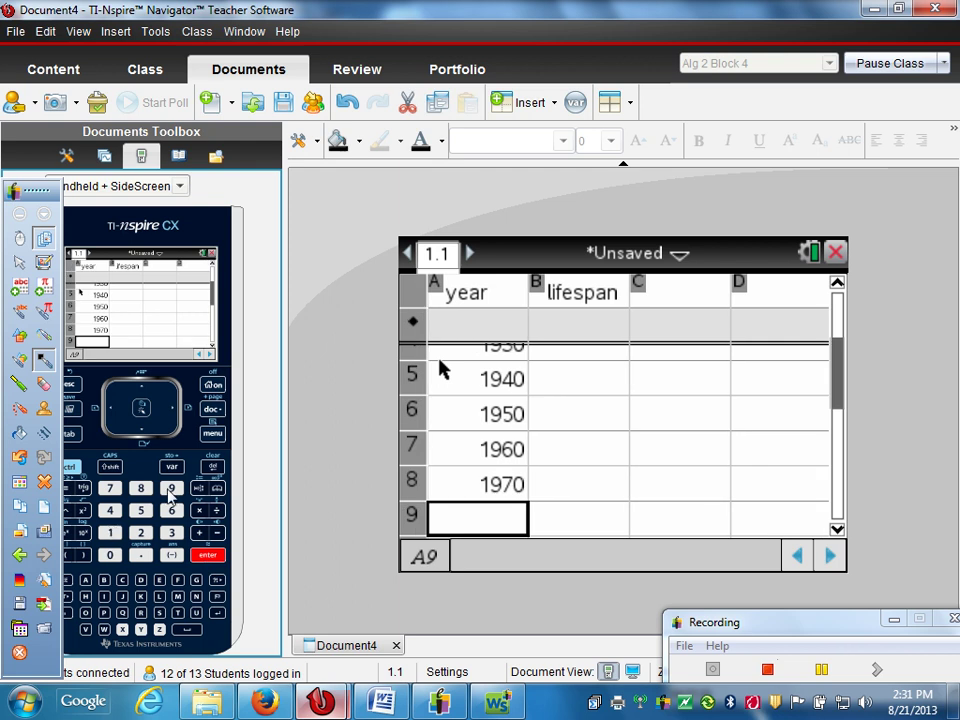
pyautogui.click(171, 488)
pyautogui.click(141, 490)
pyautogui.click(110, 555)
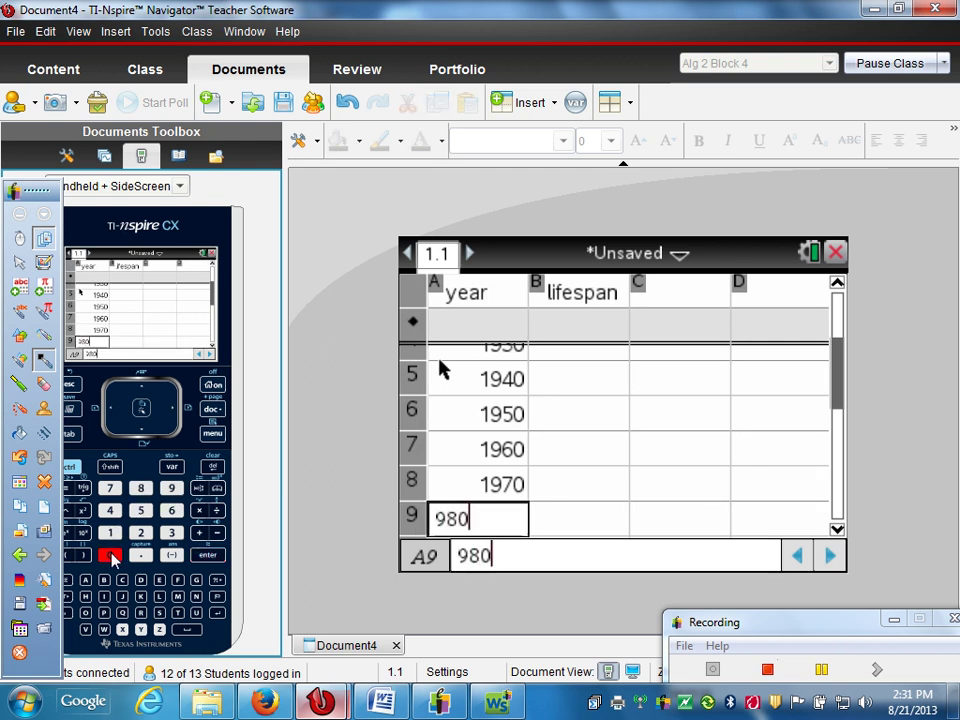
pyautogui.click(212, 466)
pyautogui.click(212, 466)
pyautogui.click(212, 466)
pyautogui.click(110, 532)
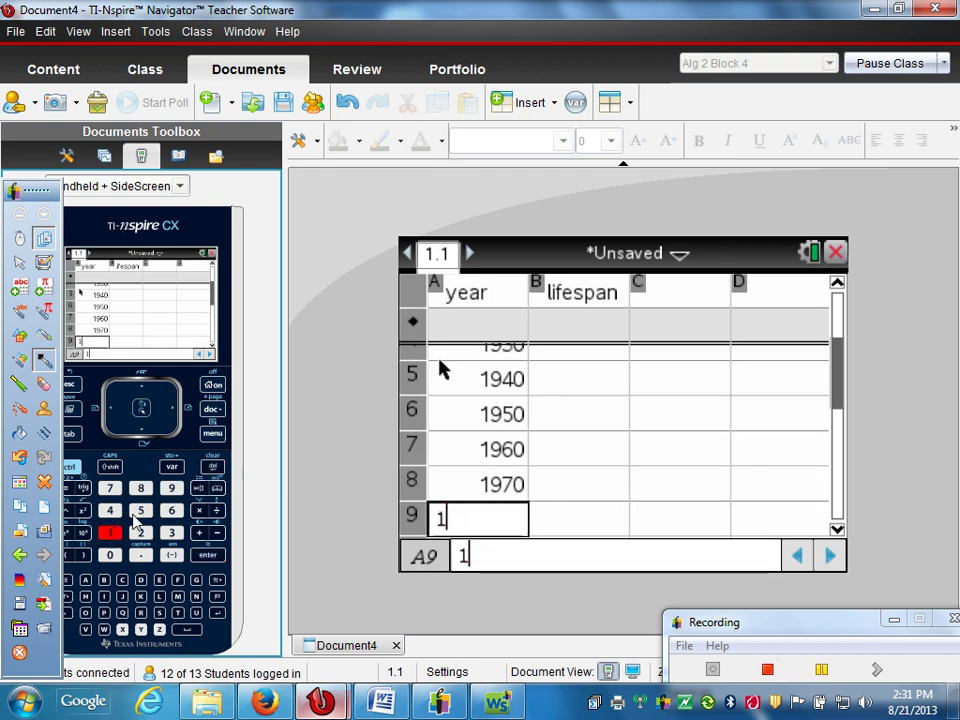
pyautogui.click(171, 488)
pyautogui.click(141, 488)
pyautogui.click(110, 555)
pyautogui.click(207, 556)
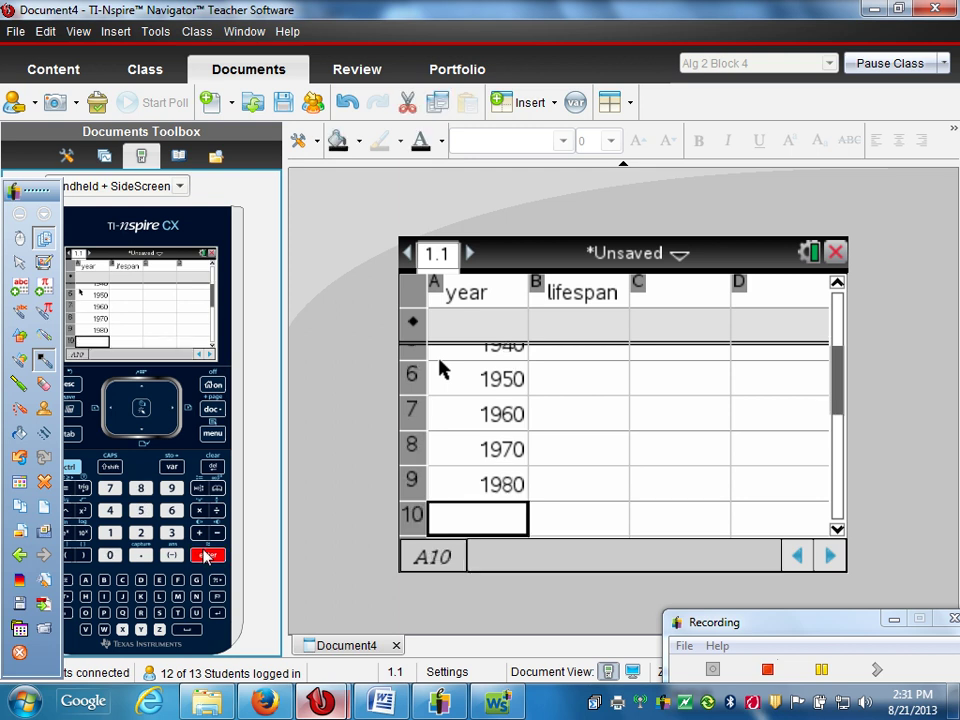
pyautogui.click(110, 532)
pyautogui.click(171, 488)
pyautogui.click(171, 488)
pyautogui.click(171, 488)
pyautogui.click(171, 488)
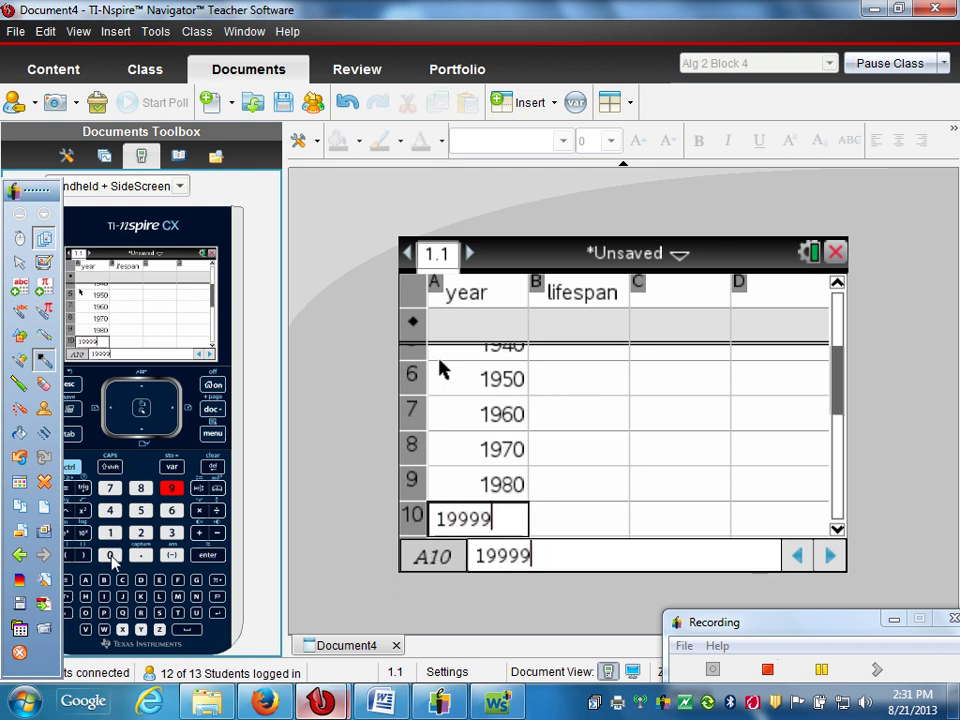
pyautogui.click(110, 556)
pyautogui.doubleClick(212, 466)
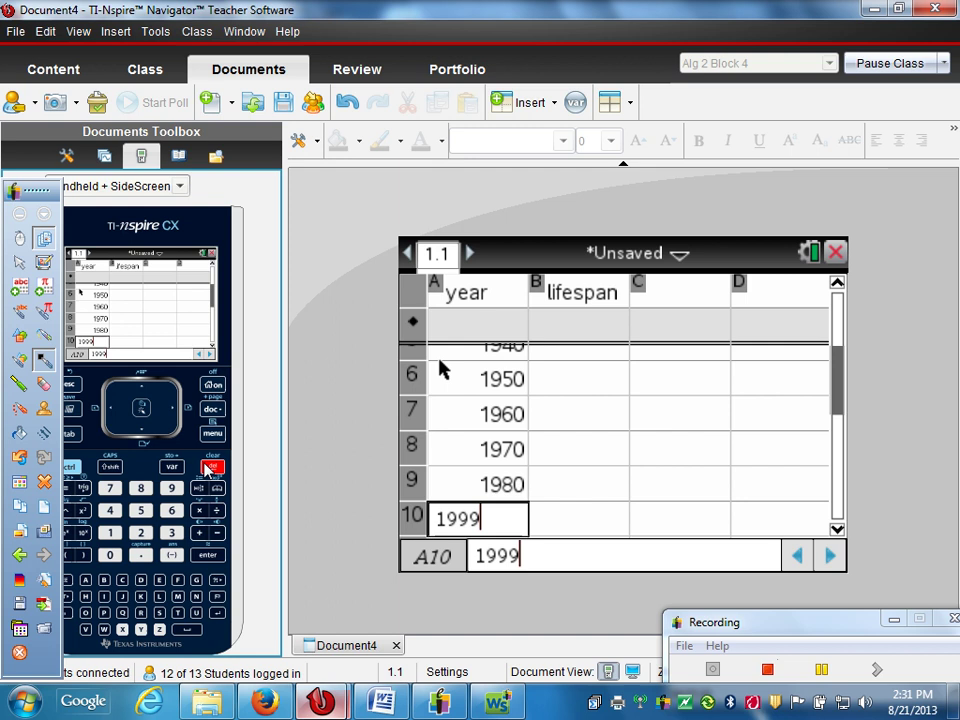
pyautogui.doubleClick(212, 466)
pyautogui.click(212, 466)
pyautogui.doubleClick(171, 488)
pyautogui.doubleClick(171, 488)
pyautogui.click(110, 556)
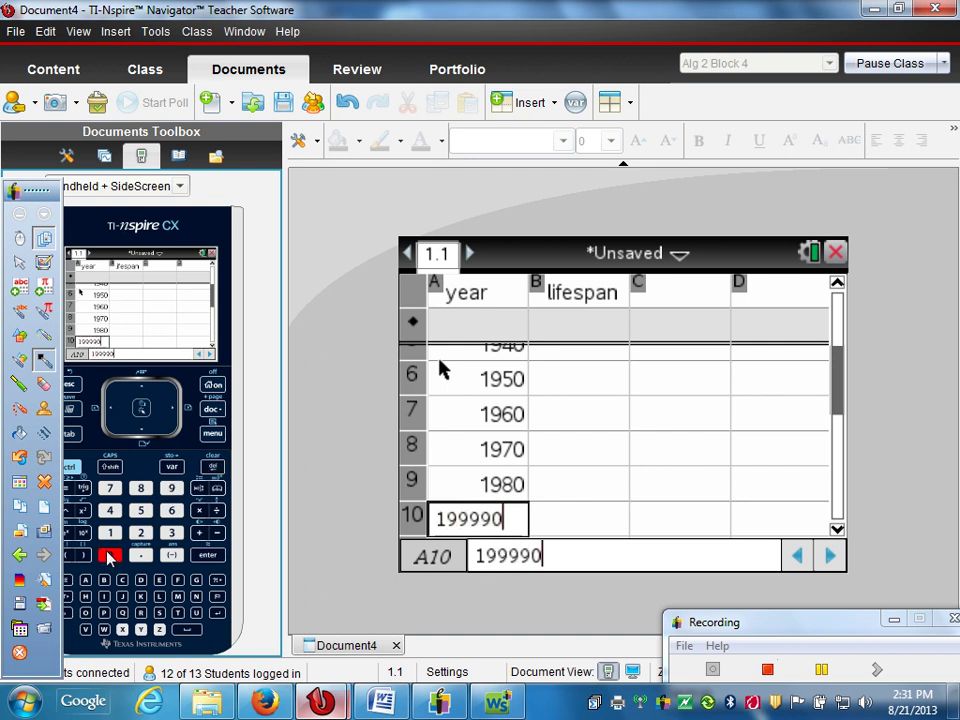
pyautogui.doubleClick(212, 466)
pyautogui.doubleClick(212, 466)
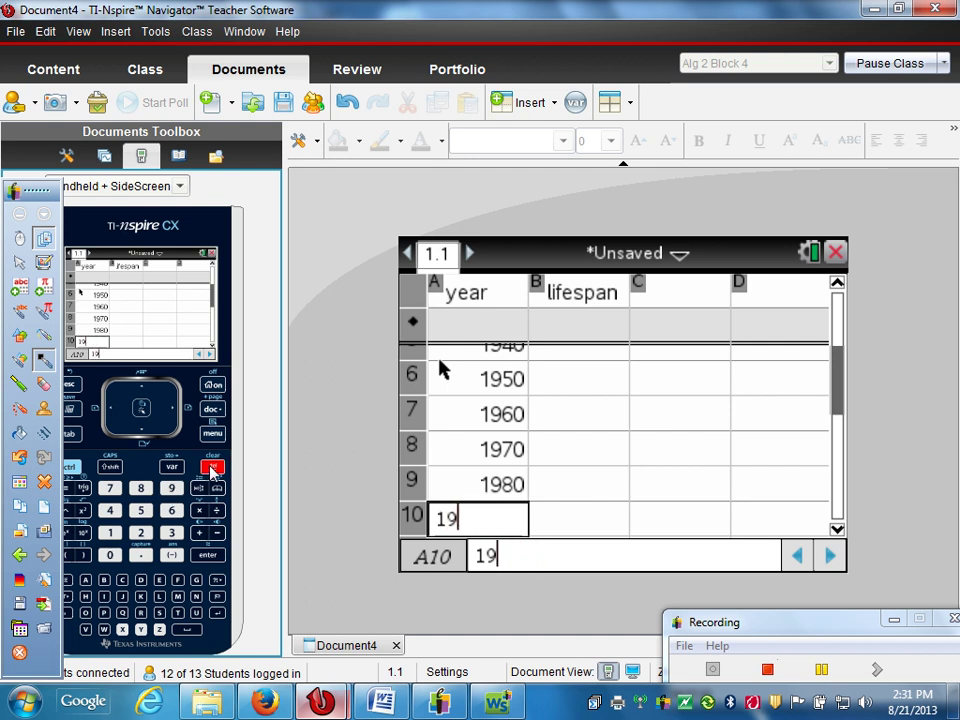
pyautogui.click(171, 488)
pyautogui.click(110, 556)
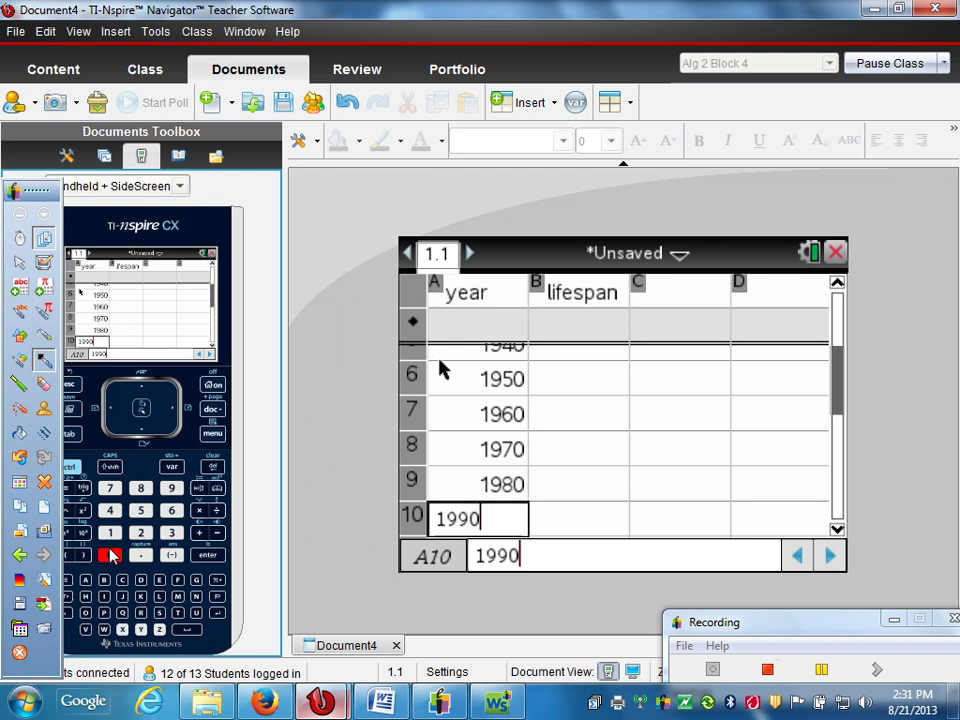
pyautogui.click(206, 556)
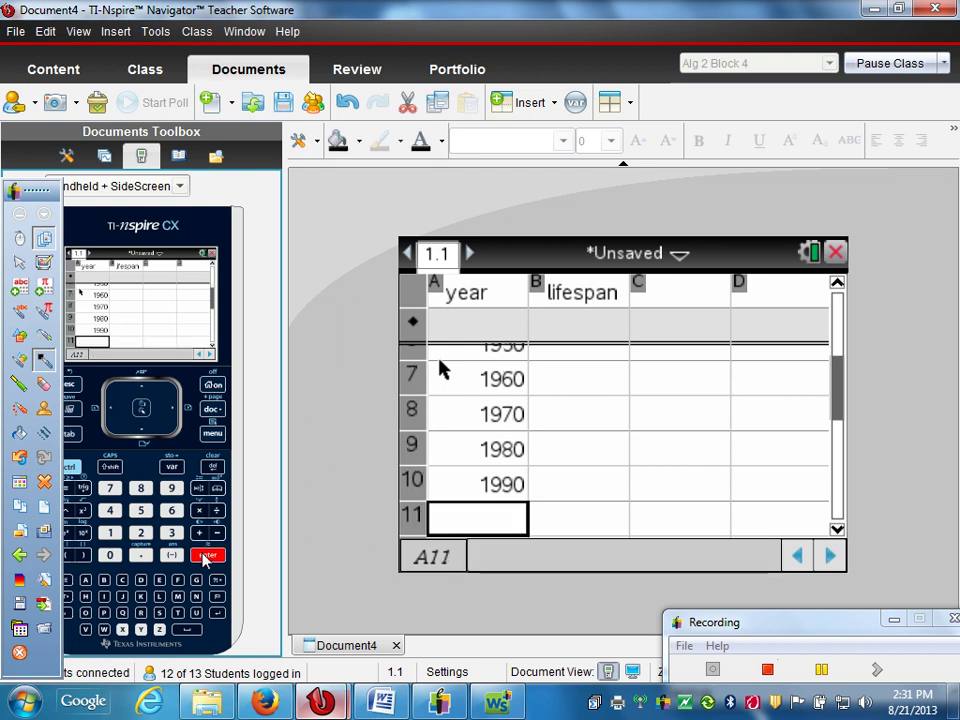
pyautogui.click(174, 411)
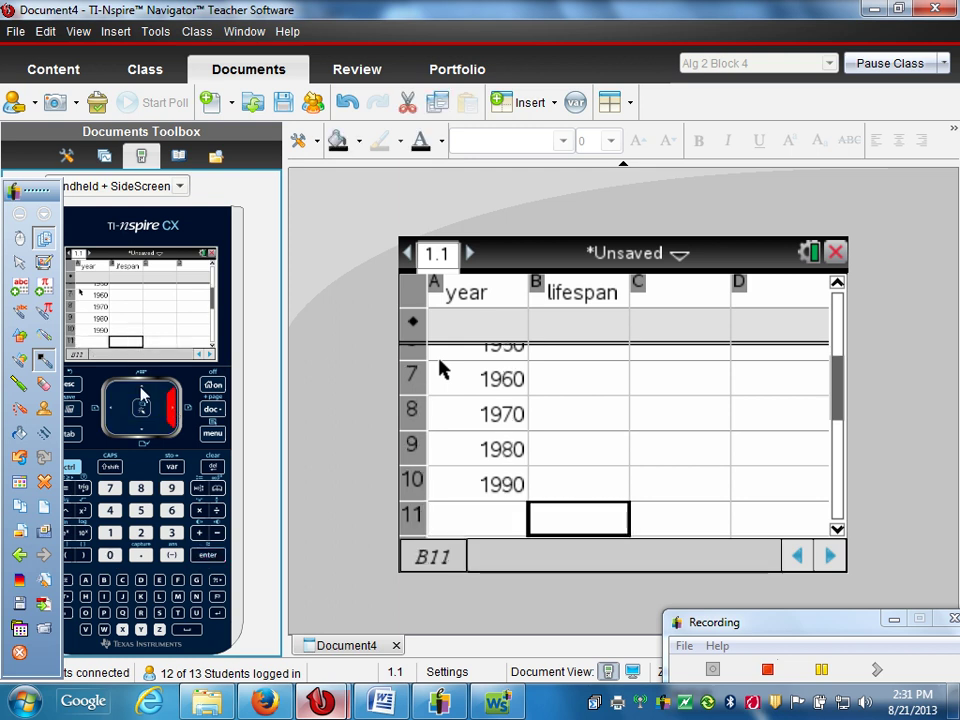
# - Starting at cell B1, enter lifespans 47.3, 50, 54.1, 59.7 and 62.9
pyautogui.click(141, 393)
pyautogui.click(142, 395)
pyautogui.click(141, 395)
pyautogui.click(141, 395)
pyautogui.click(141, 395)
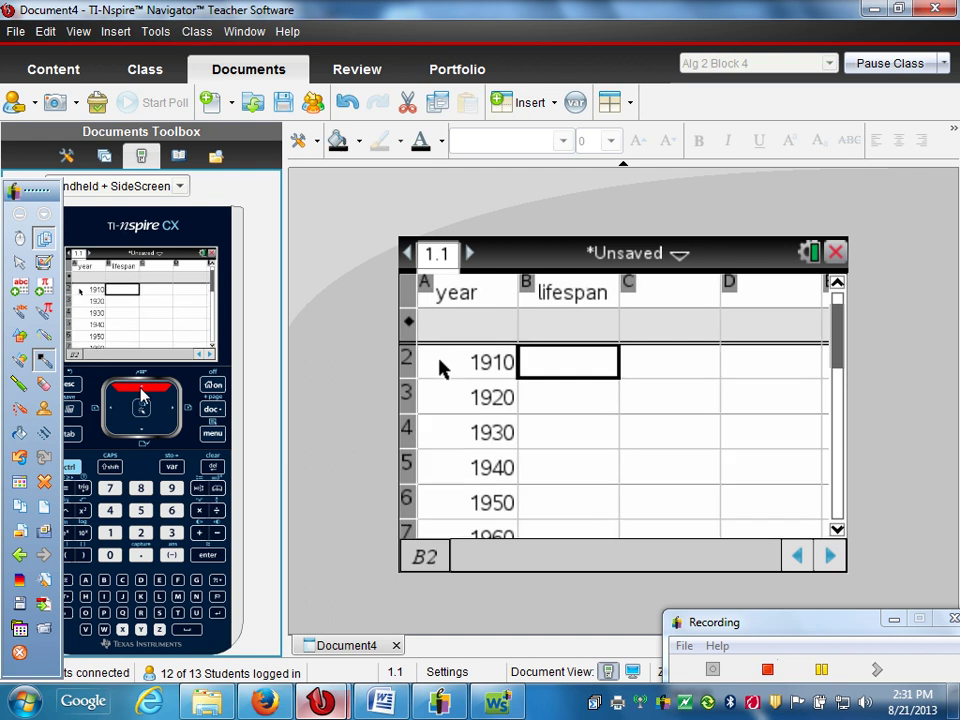
pyautogui.click(141, 393)
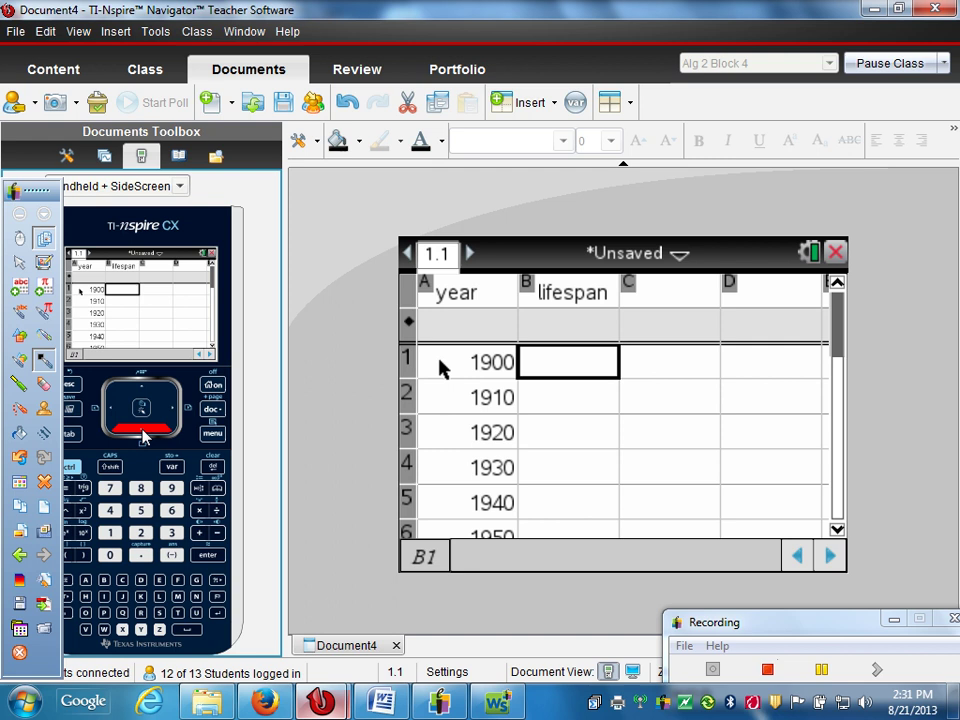
pyautogui.write('47.3')
pyautogui.press('Return')
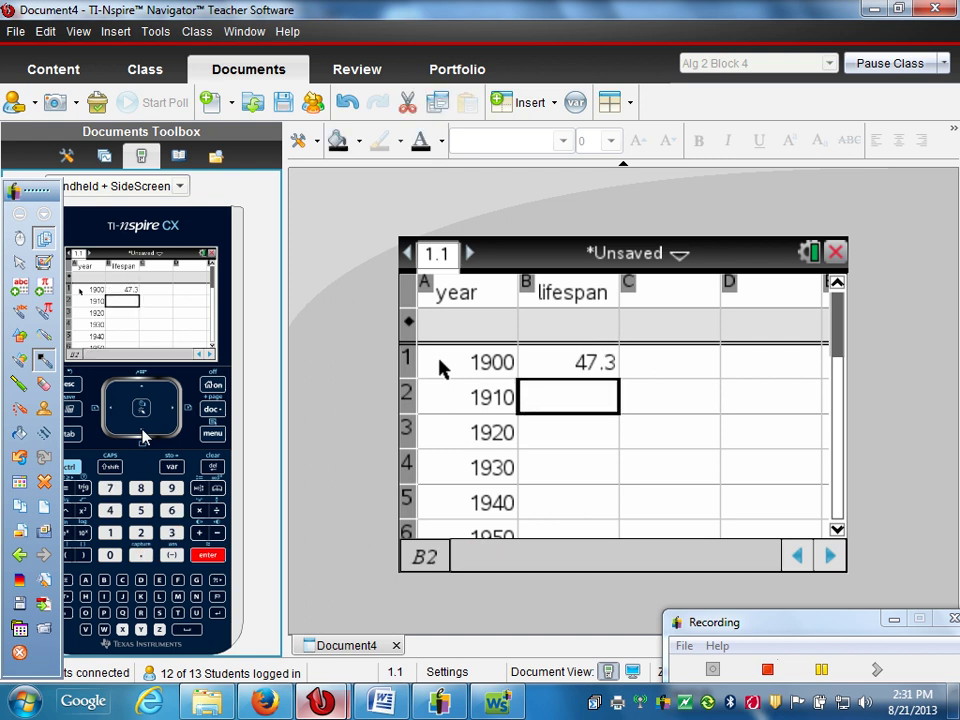
pyautogui.write('50')
pyautogui.press('Return')
pyautogui.write('54.1')
pyautogui.press('Return')
pyautogui.write('59.7')
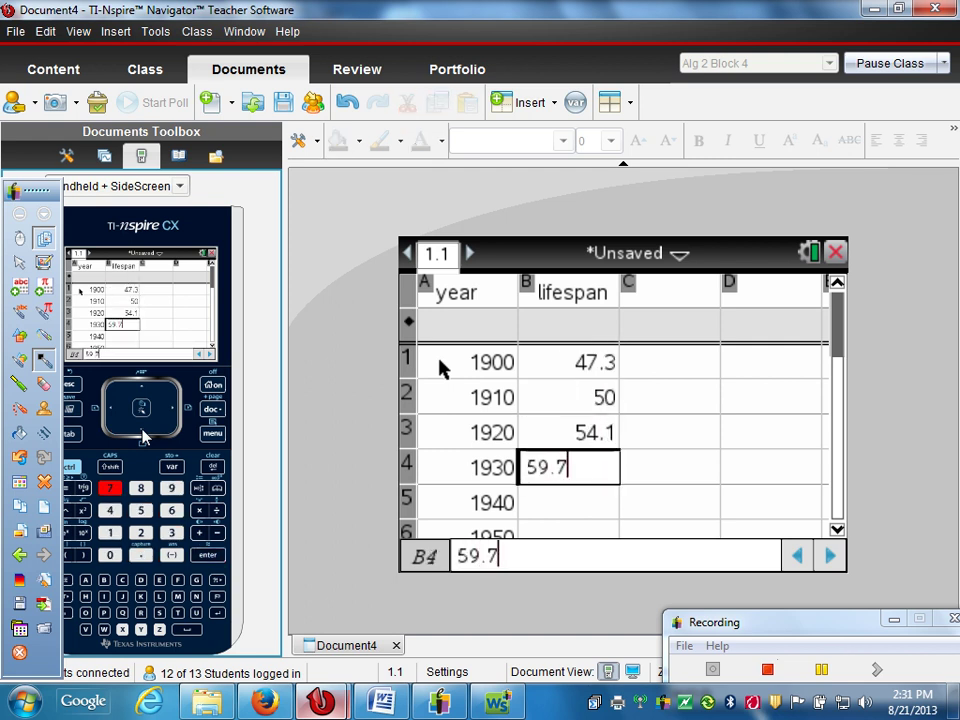
pyautogui.press('Return')
pyautogui.write('62.9')
pyautogui.press('Return')
# - Enter lifespans 68.2, 69.7, 70.8, 73.7 and 75.4 into B6 to B10
pyautogui.write('68.2')
pyautogui.press('Return')
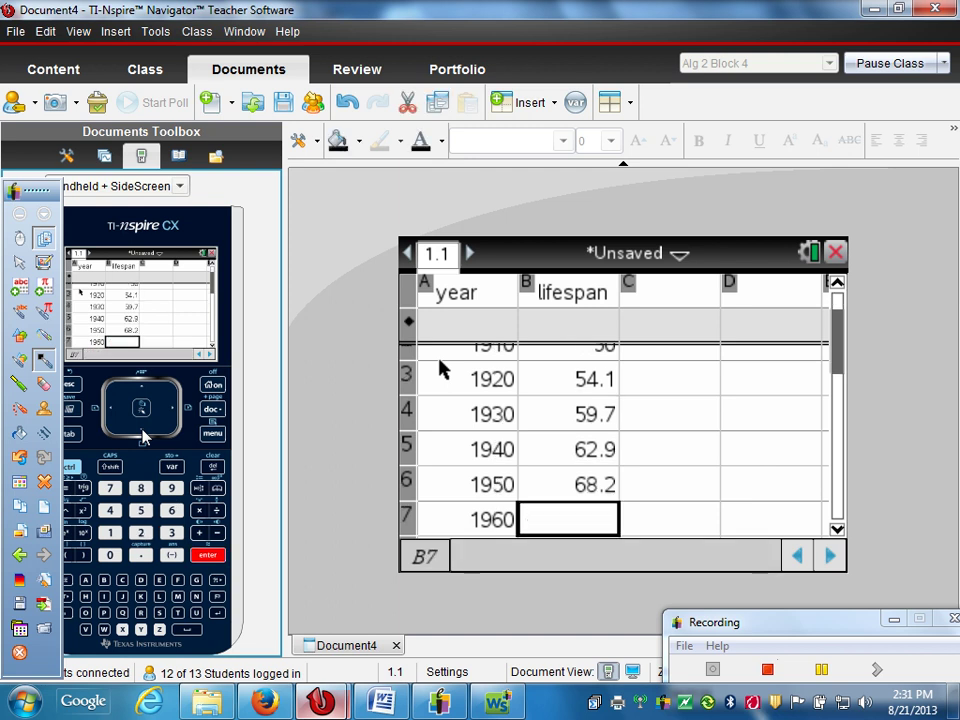
pyautogui.write('69.7')
pyautogui.press('Return')
pyautogui.write('70')
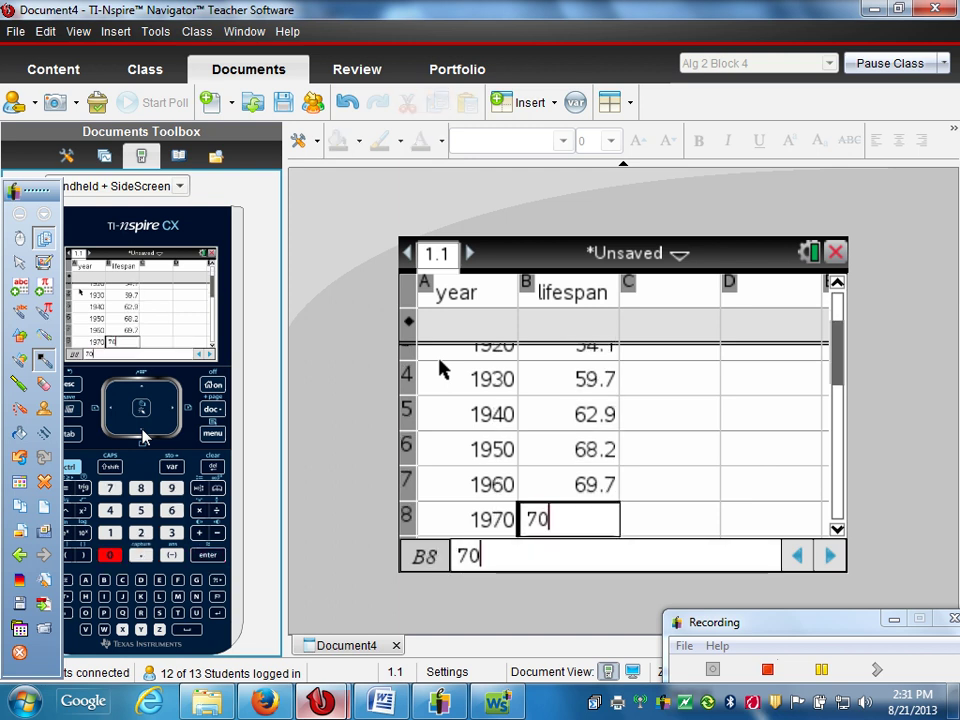
pyautogui.write('.8')
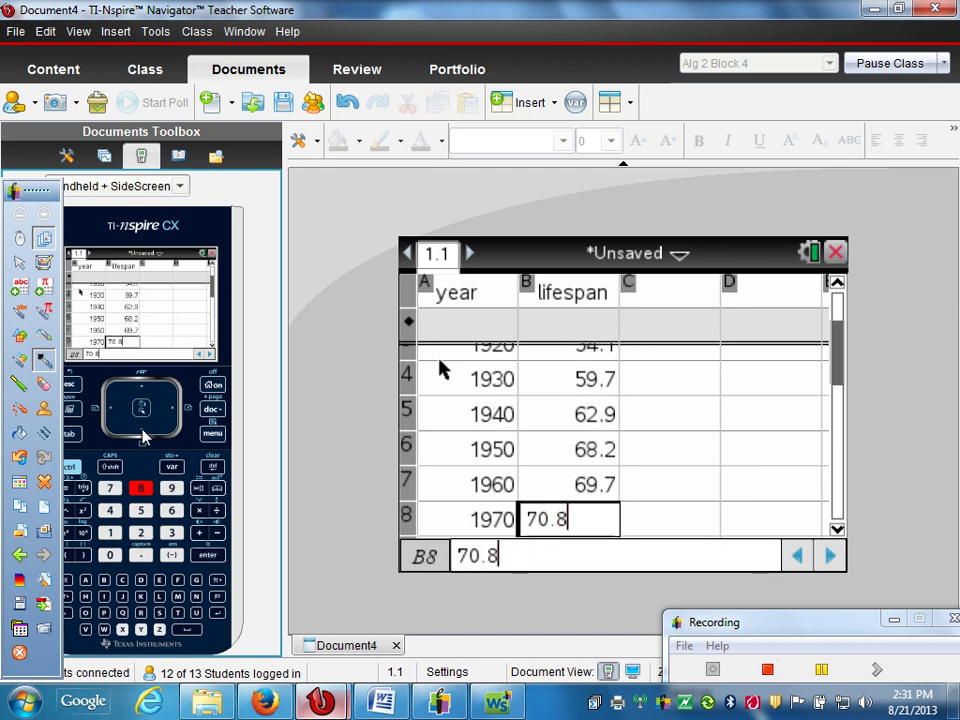
pyautogui.press('Return')
pyautogui.write('73.')
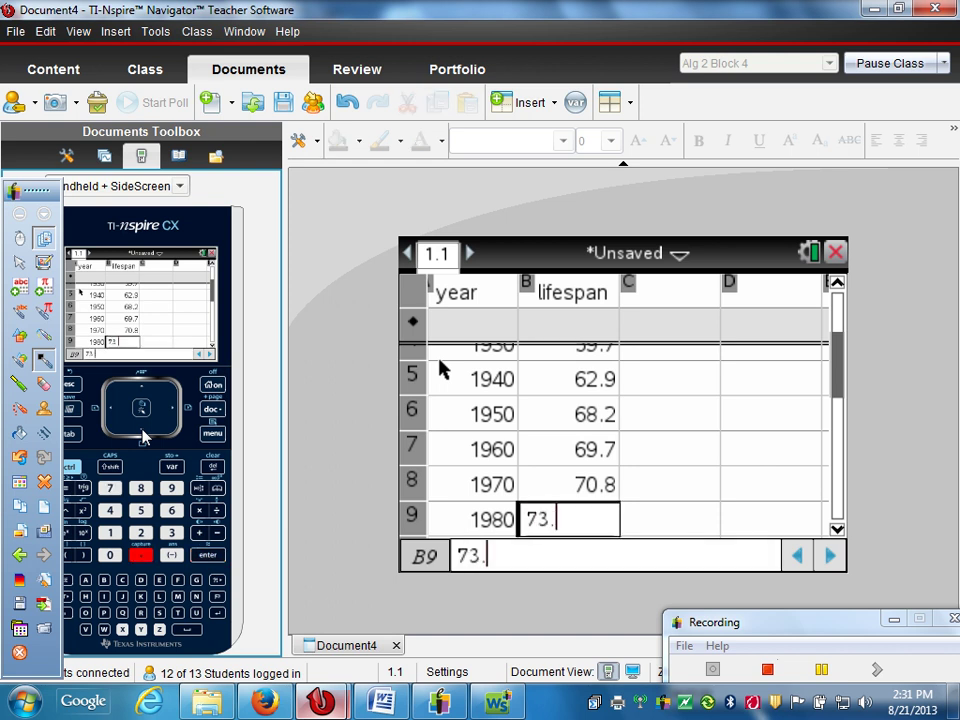
pyautogui.write('7')
pyautogui.press('Return')
pyautogui.write('75.4')
pyautogui.press('Return')
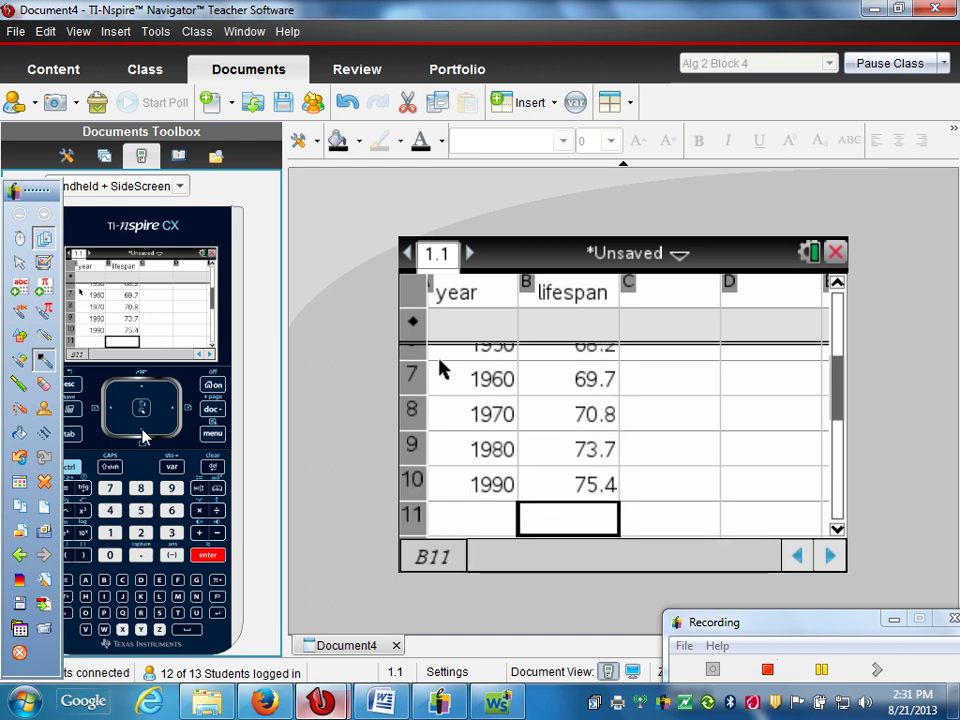
pyautogui.hotkey('ctrl', 'Up')
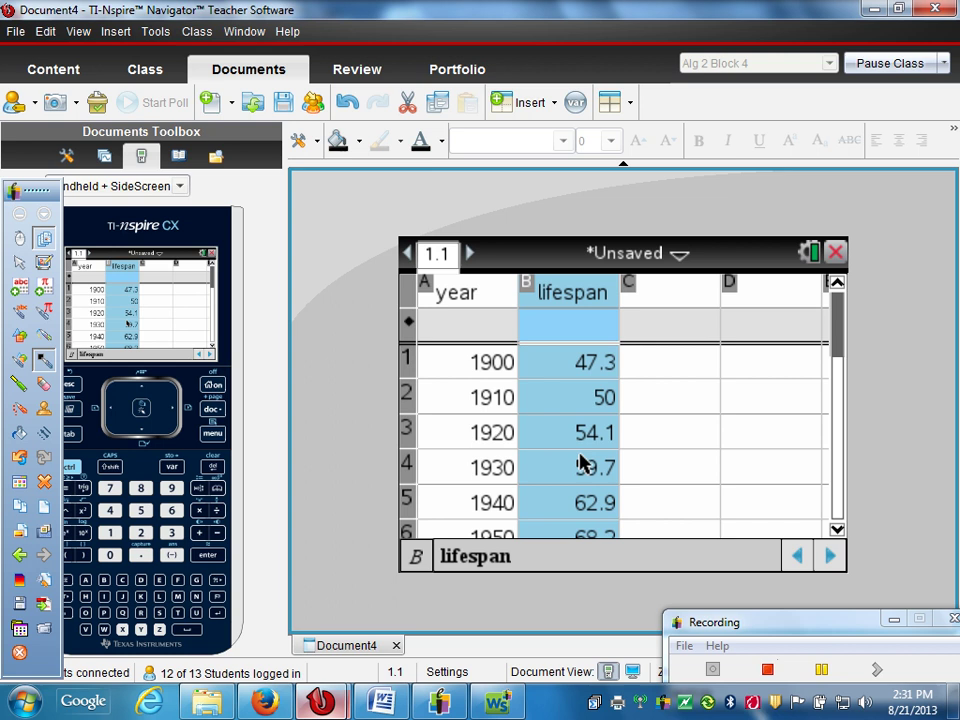
pyautogui.press('Down')
pyautogui.press('Down')
pyautogui.press('Down')
pyautogui.press('Down')
pyautogui.press('Down')
pyautogui.press('Down')
pyautogui.press('Down')
pyautogui.press('Down')
pyautogui.press('Down')
pyautogui.press('Down')
pyautogui.press('Down')
pyautogui.press('Down')
pyautogui.press('Down')
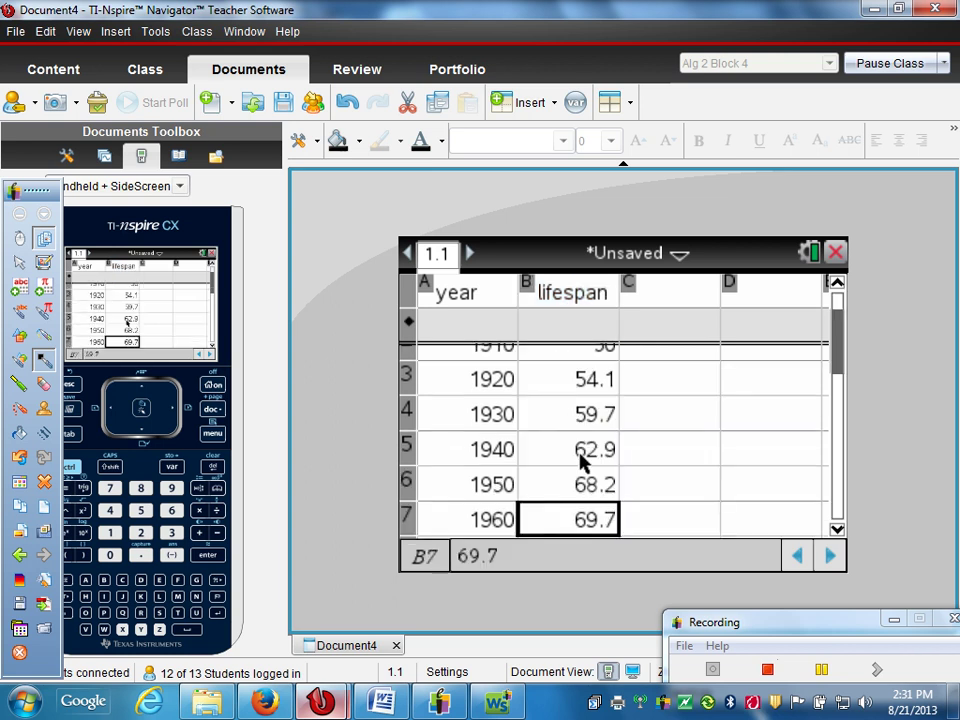
pyautogui.press('Up')
pyautogui.press('Up')
pyautogui.press('Up')
pyautogui.press('Up')
pyautogui.press('Up')
pyautogui.press('Up')
pyautogui.press('Up')
pyautogui.press('Up')
pyautogui.press('Up')
pyautogui.press('Up')
pyautogui.press('Up')
pyautogui.press('Up')
pyautogui.press('Up')
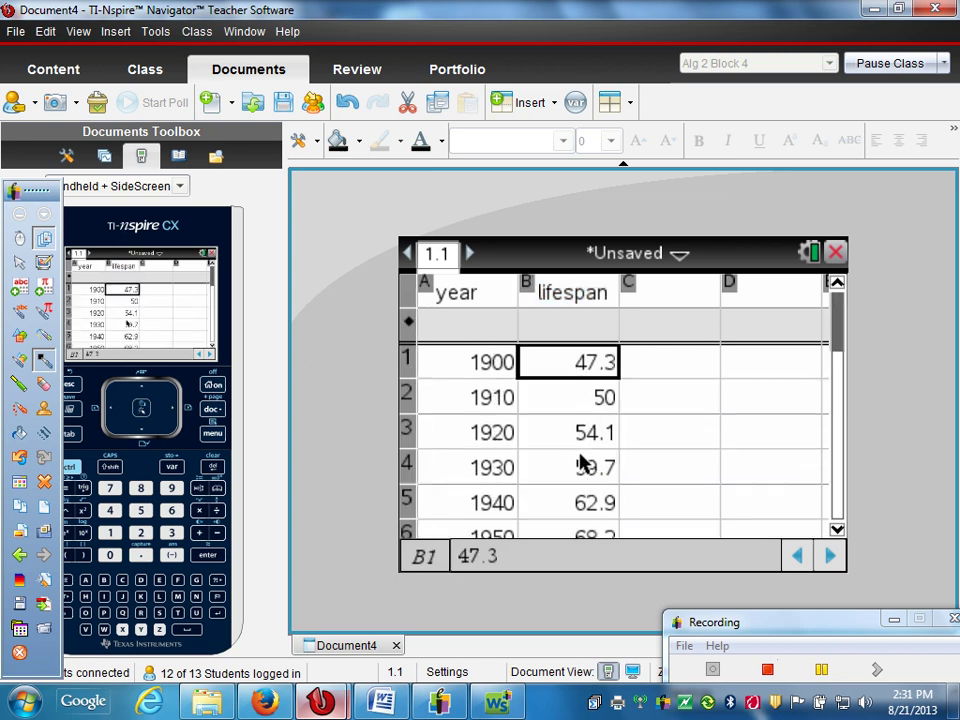
pyautogui.press('Down')
pyautogui.press('Down')
pyautogui.press('Down')
pyautogui.press('Down')
pyautogui.press('Down')
pyautogui.press('Down')
pyautogui.press('Down')
pyautogui.press('Down')
pyautogui.press('Down')
pyautogui.press('Down')
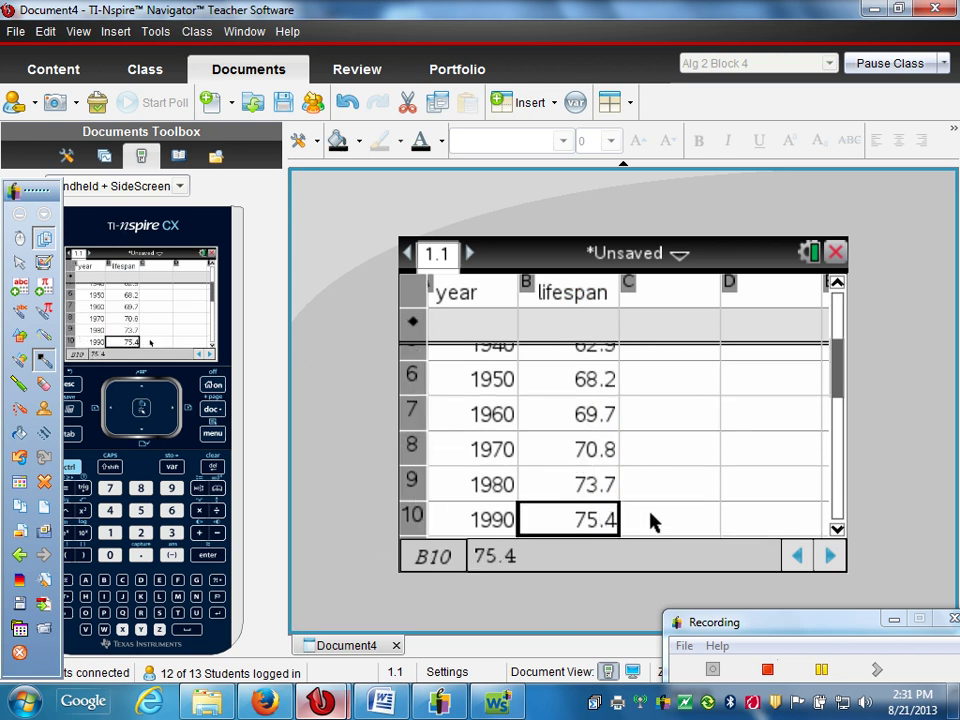
pyautogui.press('Up')
pyautogui.press('Up')
pyautogui.press('Up')
pyautogui.press('Up')
pyautogui.press('Up')
pyautogui.press('Up')
pyautogui.press('Up')
pyautogui.press('Up')
pyautogui.press('Up')
pyautogui.press('Up')
pyautogui.press('Up')
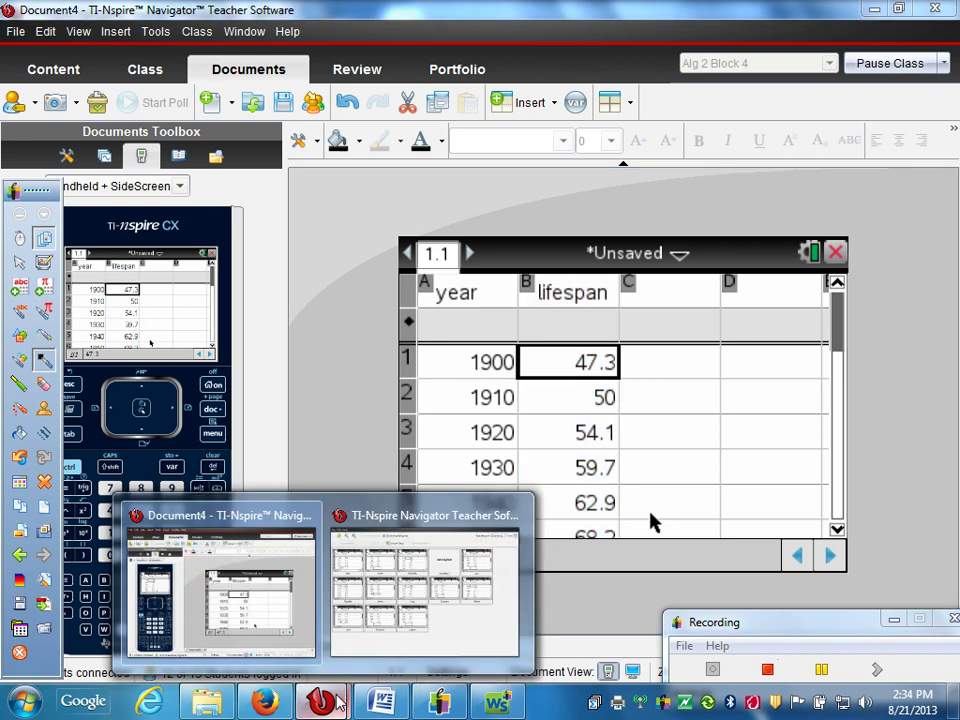
# - Switch to Class Capture and refresh the students' handheld screens
pyautogui.click(422, 589)
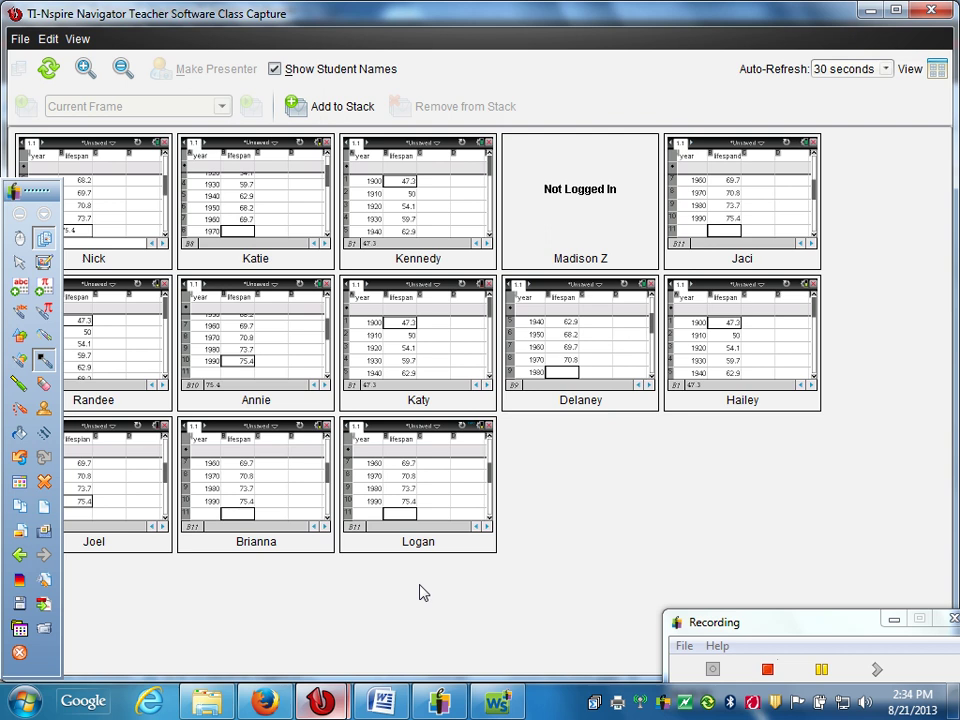
pyautogui.click(47, 69)
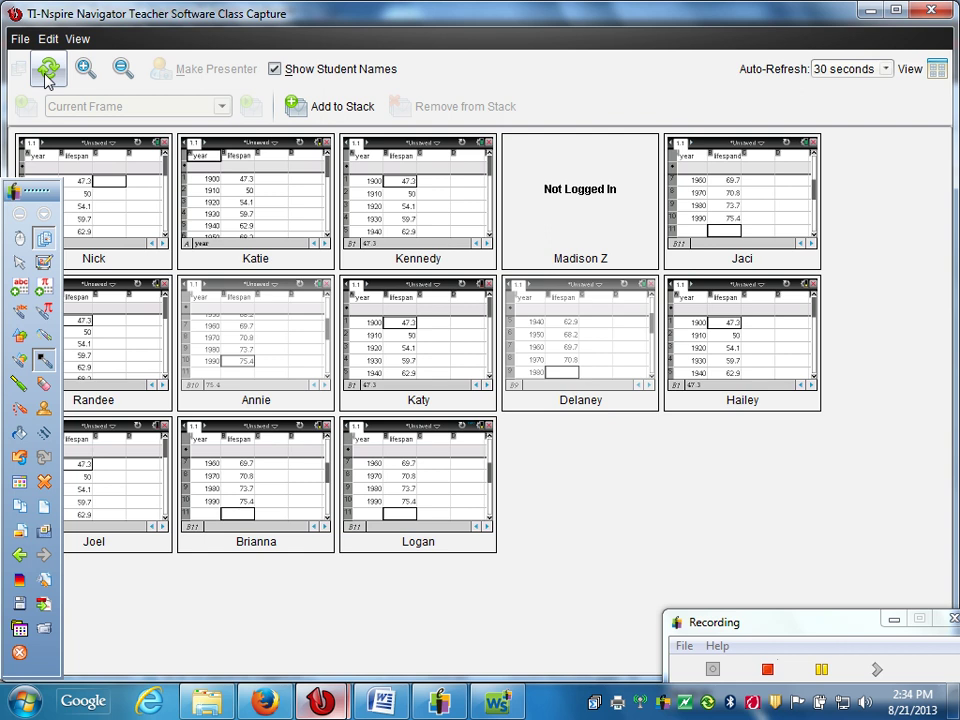
pyautogui.moveTo(737, 622)
pyautogui.mouseDown()
pyautogui.moveTo(741, 681)
pyautogui.moveTo(745, 603)
pyautogui.moveTo(742, 663)
pyautogui.moveTo(733, 606)
pyautogui.mouseUp()
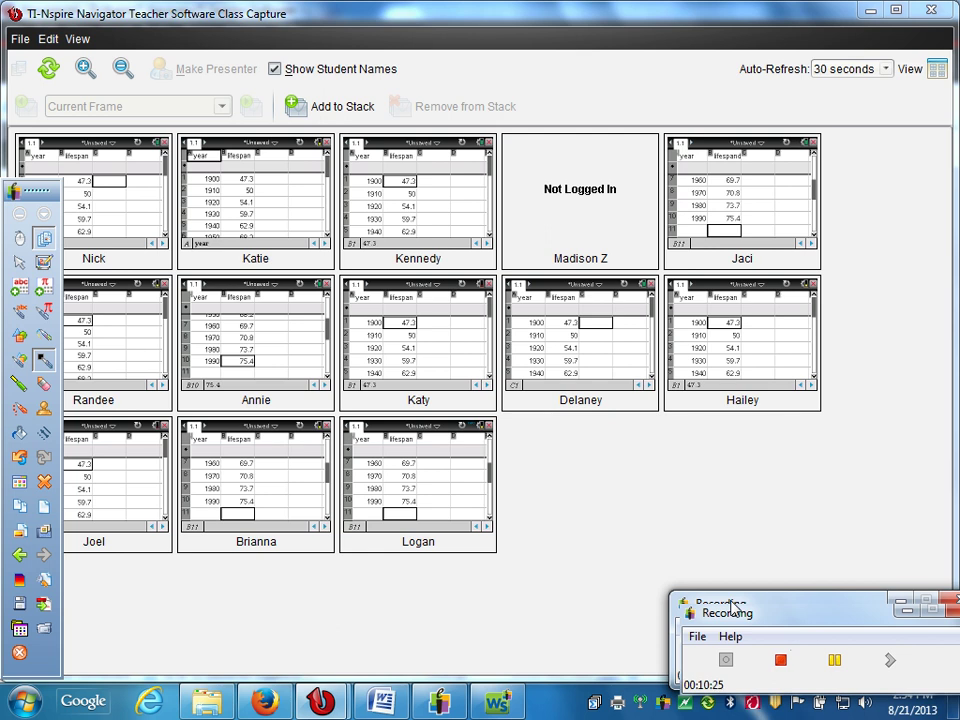
# - Back in Document4, insert page 1.2 as a Data & Statistics page plotting lifespan
pyautogui.moveTo(325, 703)
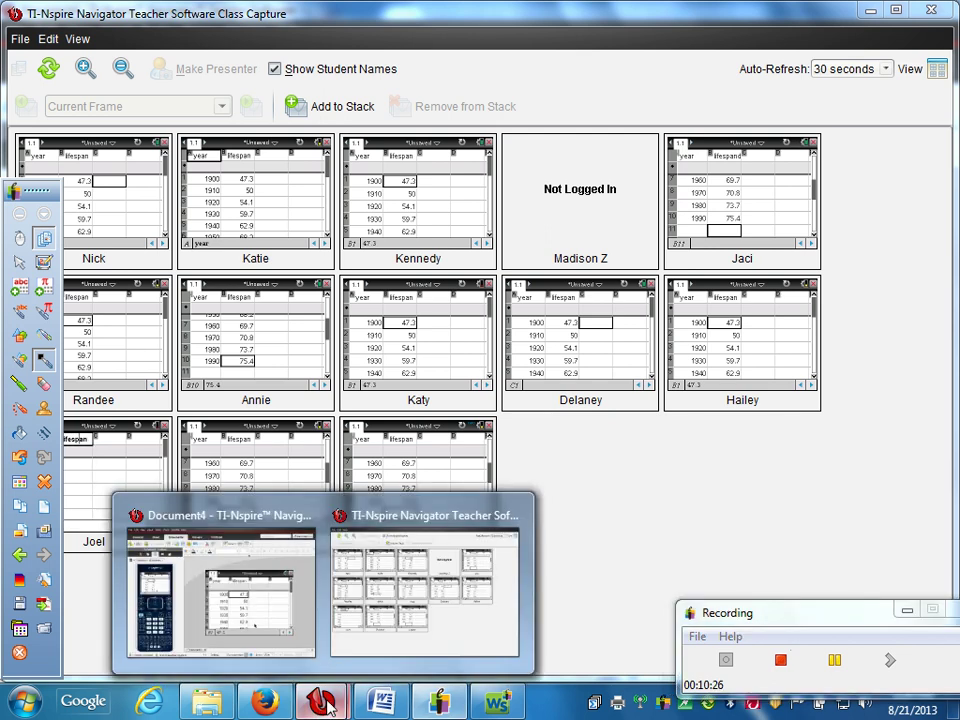
pyautogui.click(252, 595)
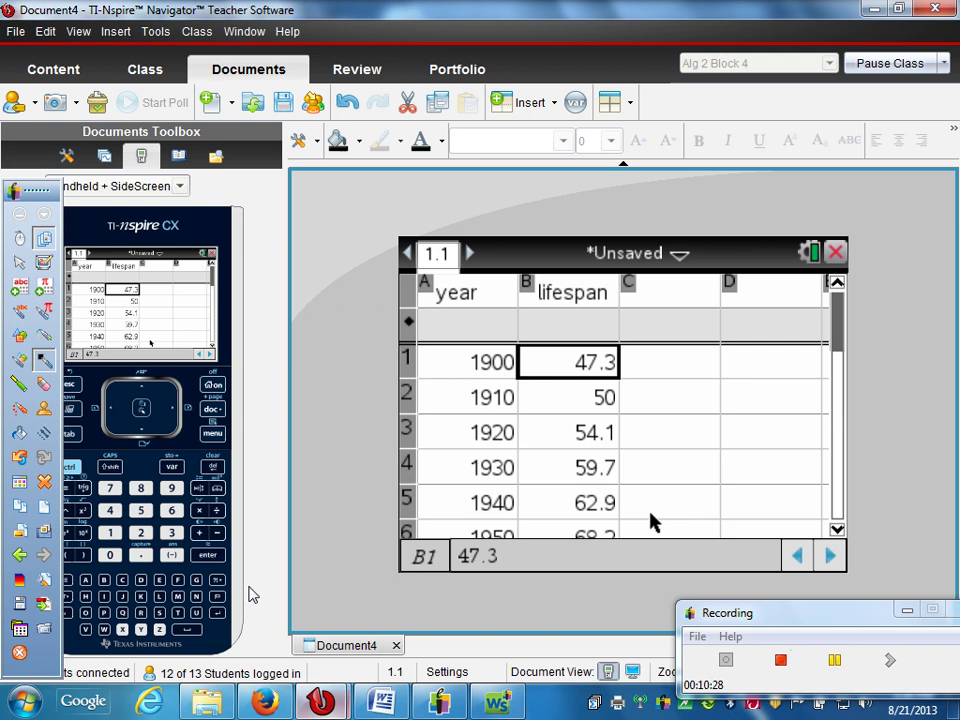
pyautogui.click(213, 410)
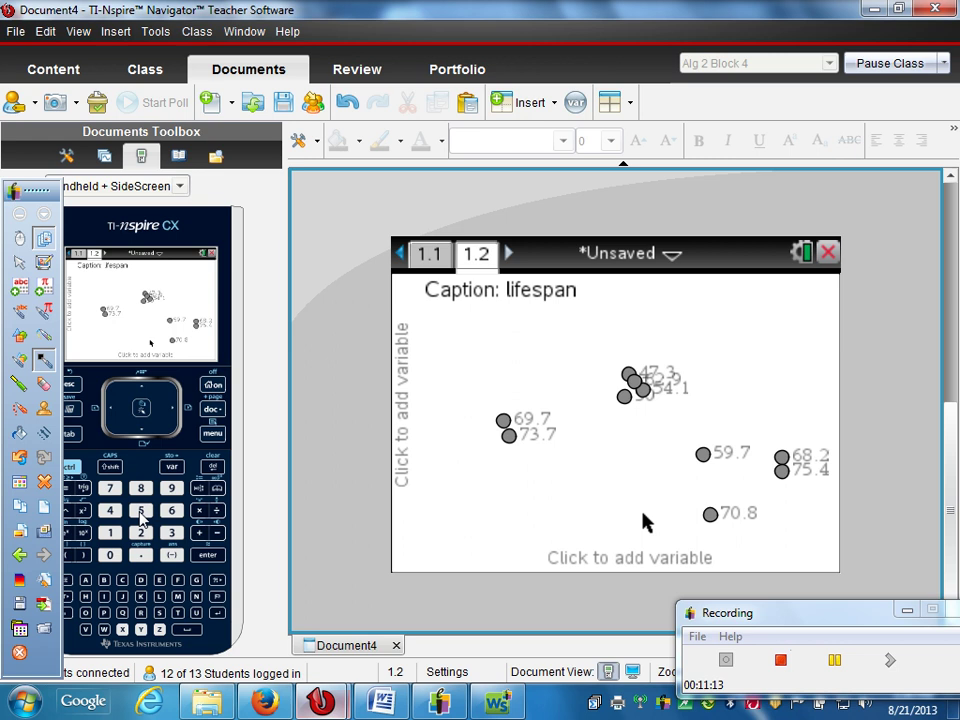
# - Switch to Class Capture and refresh to see the students' lifespan dot plots
pyautogui.moveTo(320, 700)
pyautogui.click(380, 615)
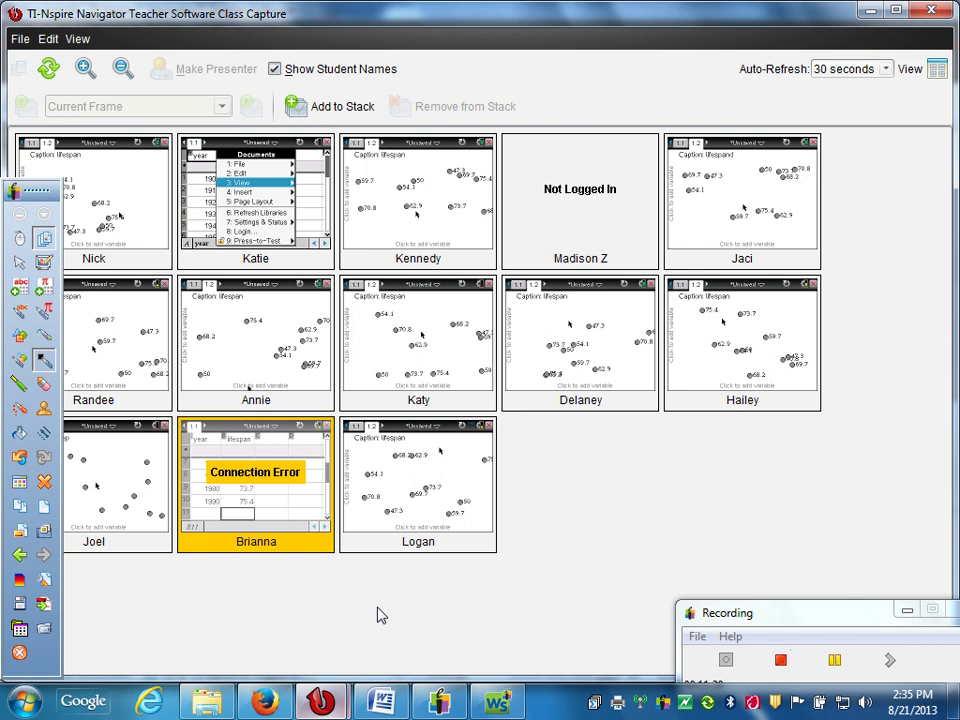
pyautogui.click(43, 78)
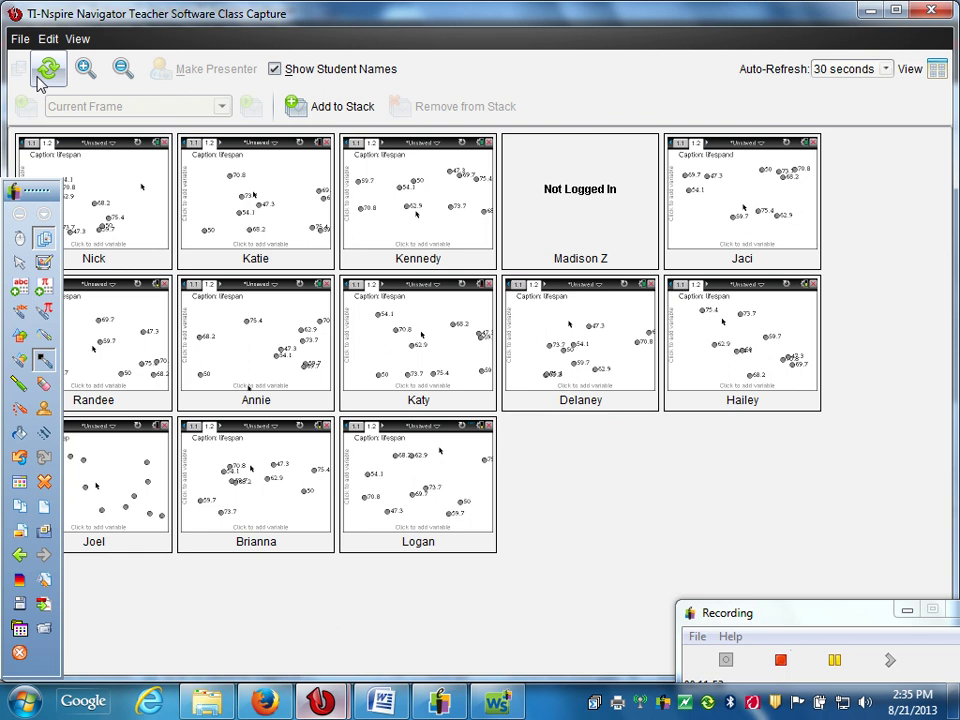
# - In Document4, assign year to the horizontal axis of the page 1.2 plot
pyautogui.moveTo(321, 700)
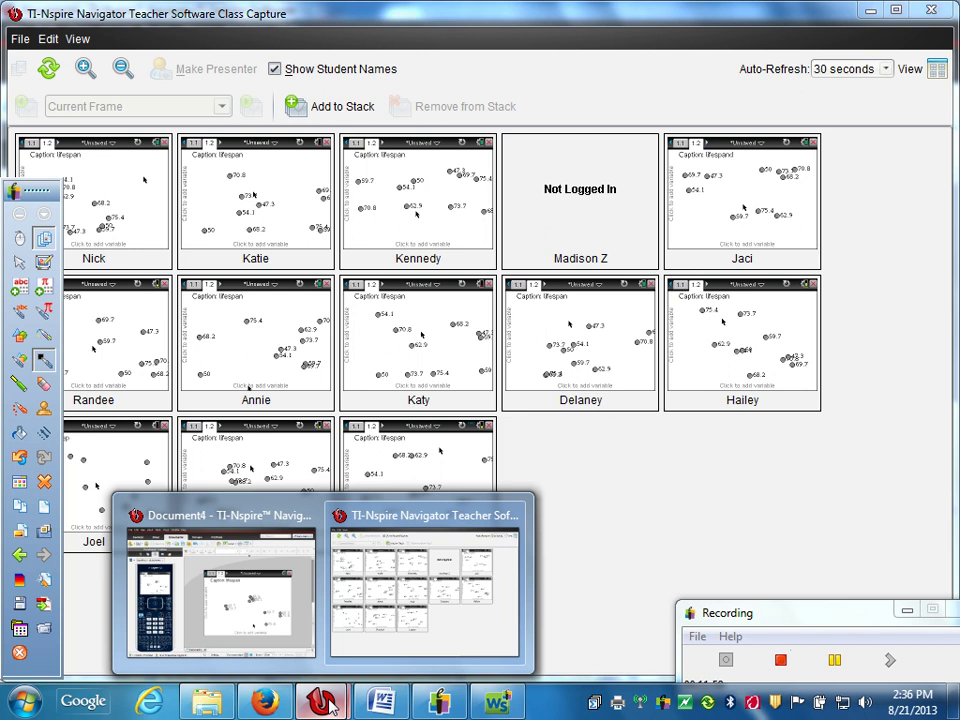
pyautogui.click(246, 617)
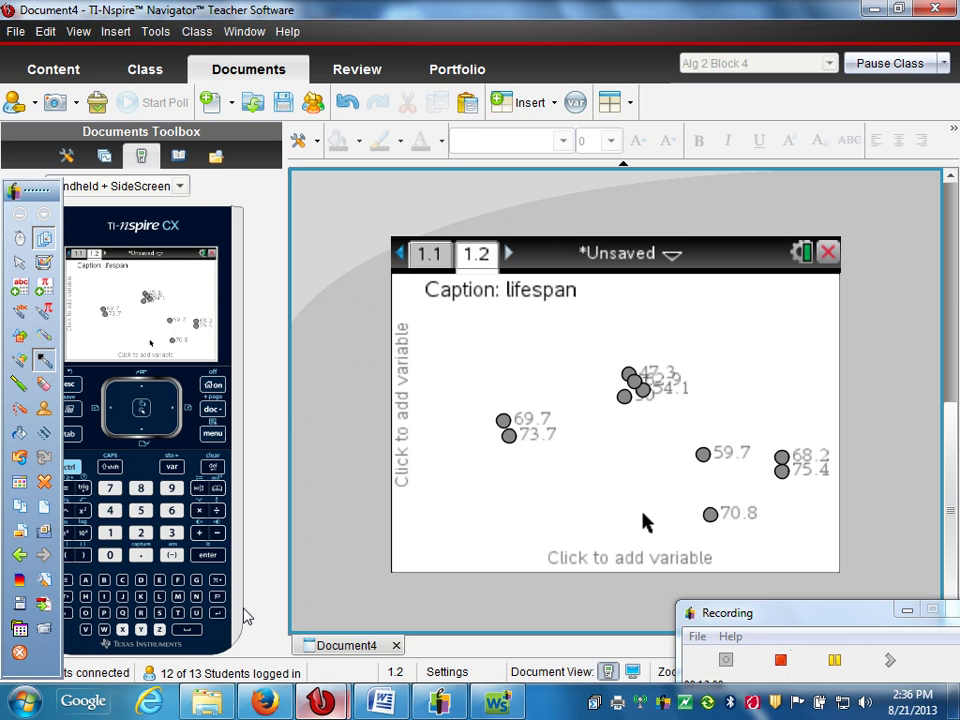
pyautogui.click(608, 560)
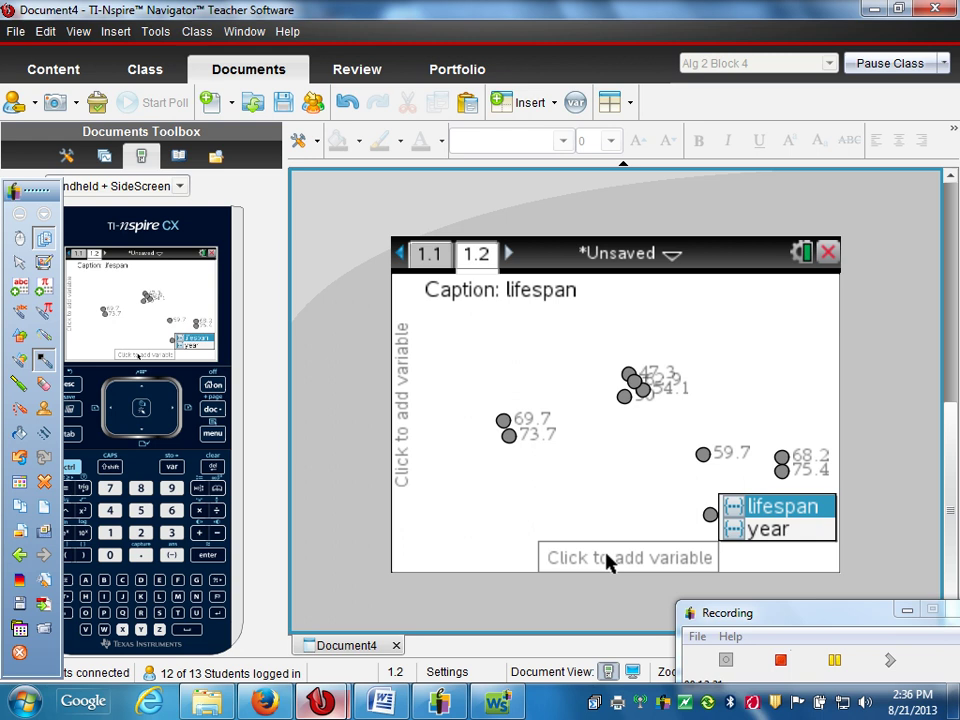
pyautogui.click(767, 529)
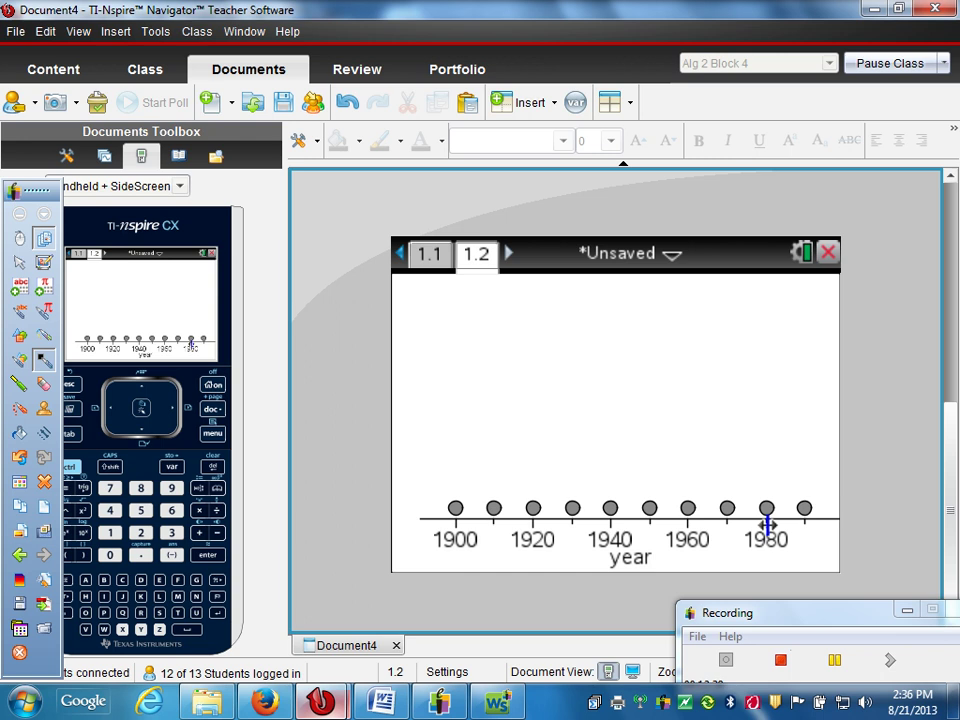
# - Assign lifespan to the vertical axis to form the lifespan-versus-year scatter plot
pyautogui.click(403, 403)
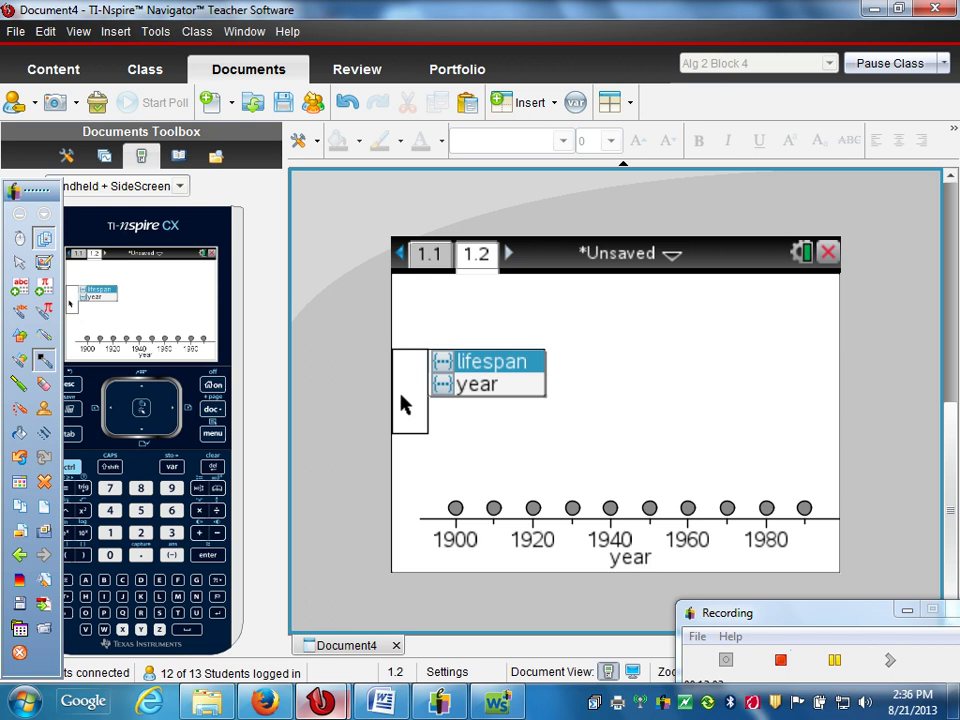
pyautogui.click(481, 361)
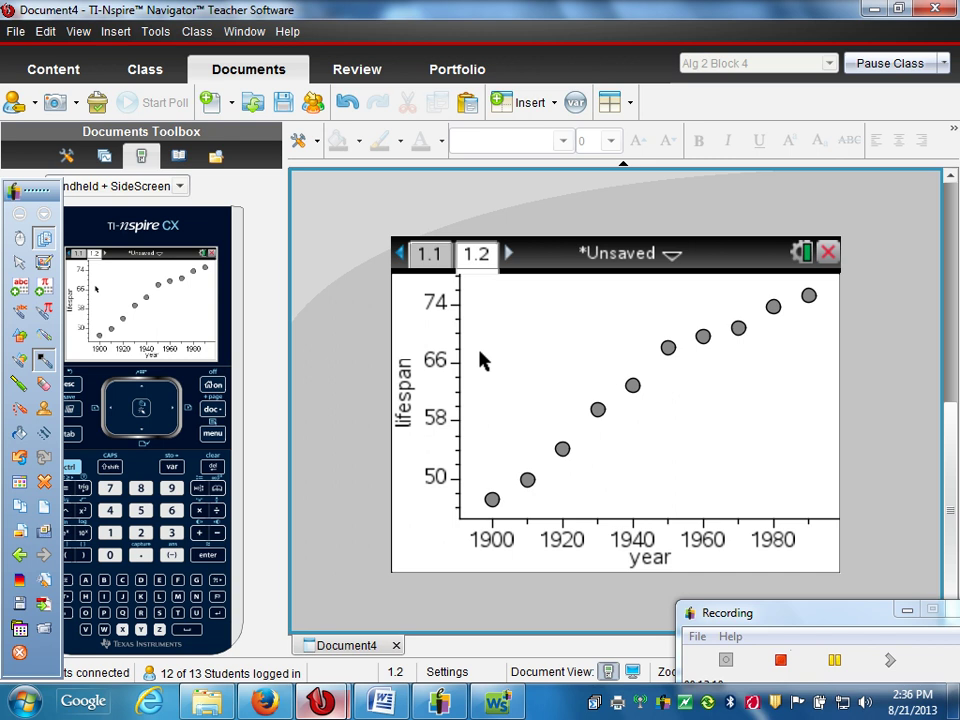
# - Open the plot menu's 5: Window/Zoom submenu
pyautogui.hotkey('ctrl', 'm')
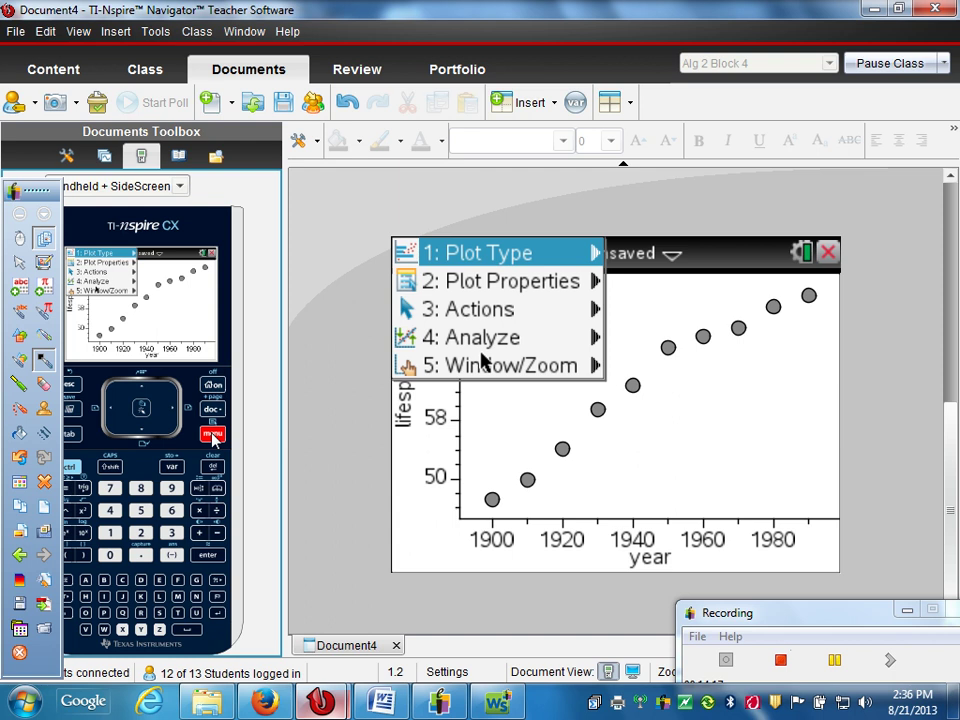
pyautogui.press('5')
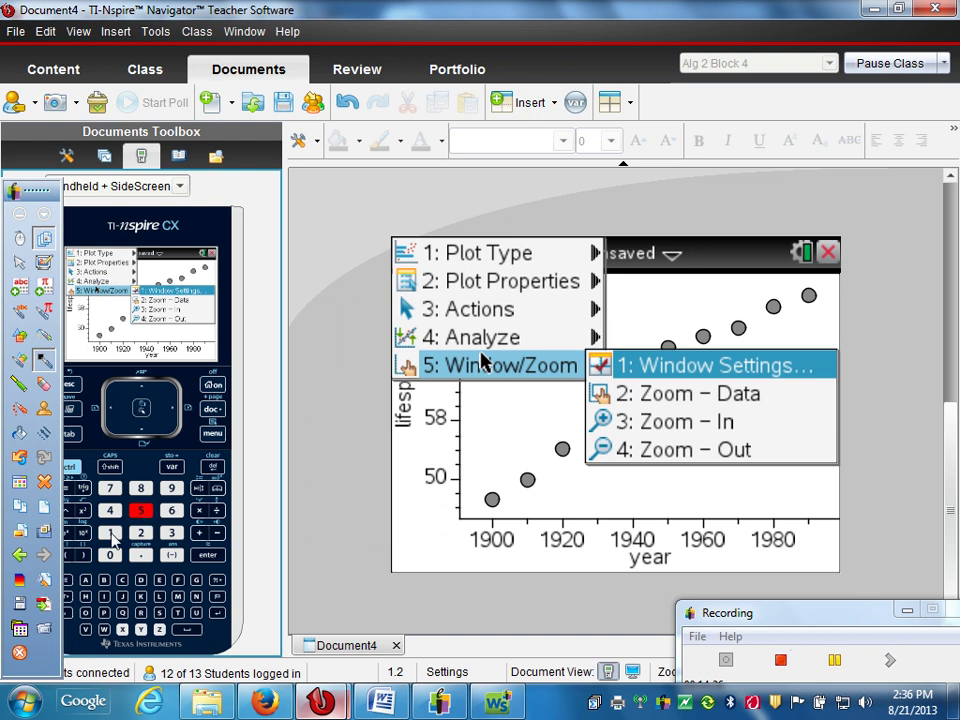
# - In Window Settings, keep XMin 1891 and set XMax to 2020
pyautogui.press('1')
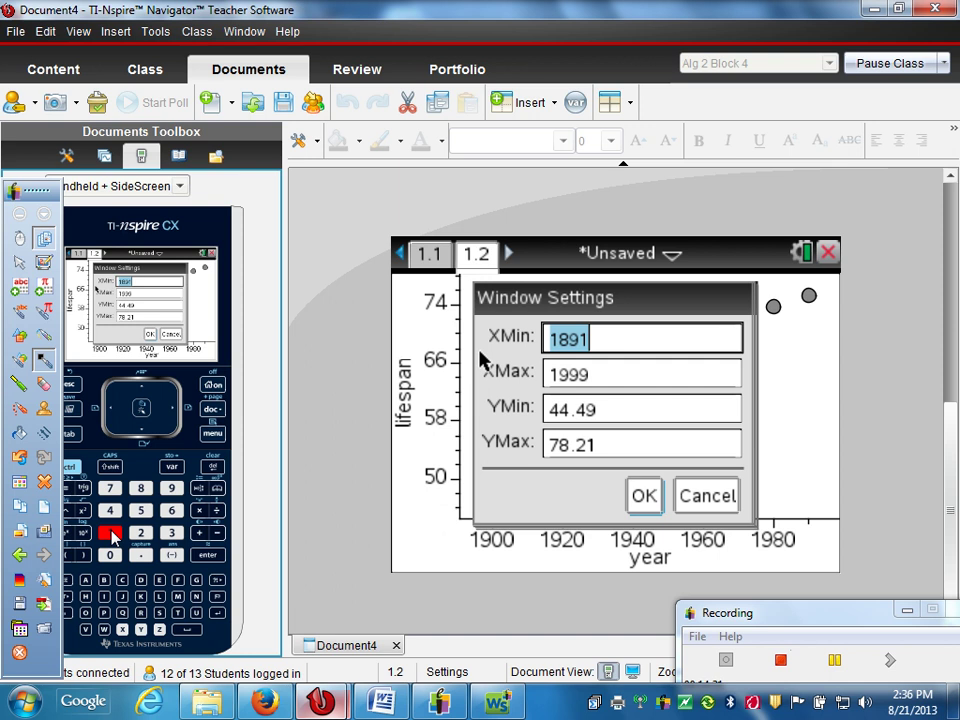
pyautogui.click(143, 430)
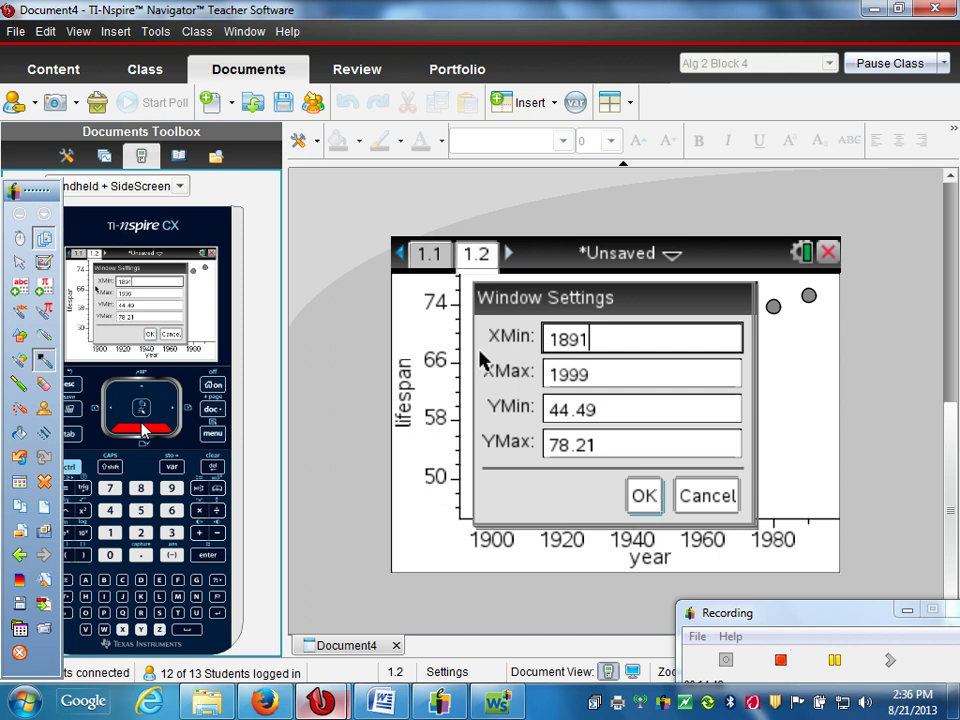
pyautogui.click(70, 433)
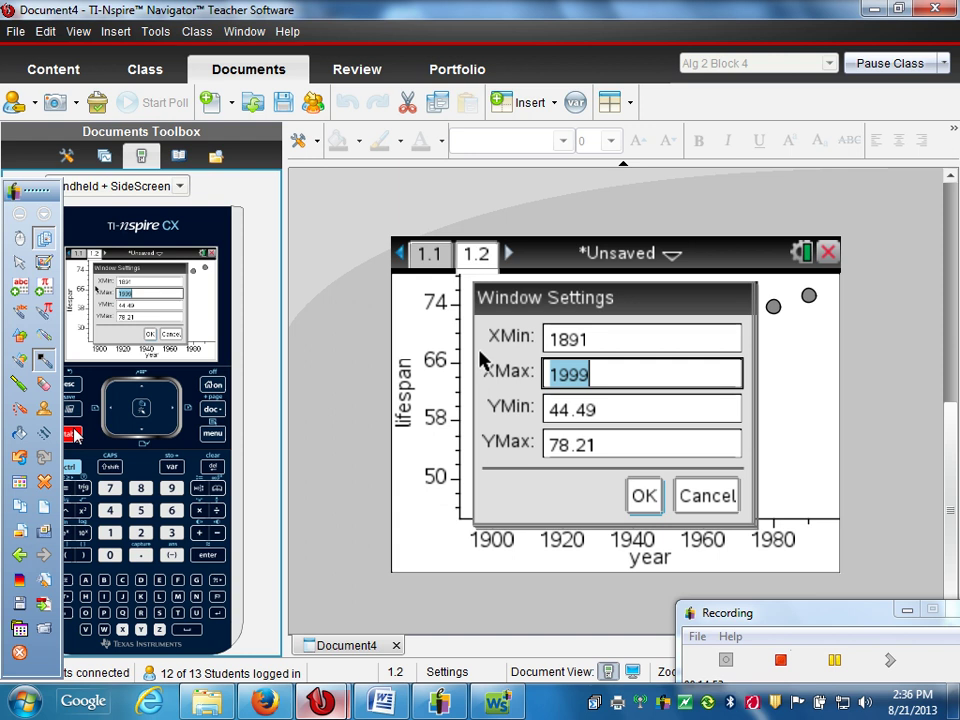
pyautogui.click(141, 532)
pyautogui.click(110, 555)
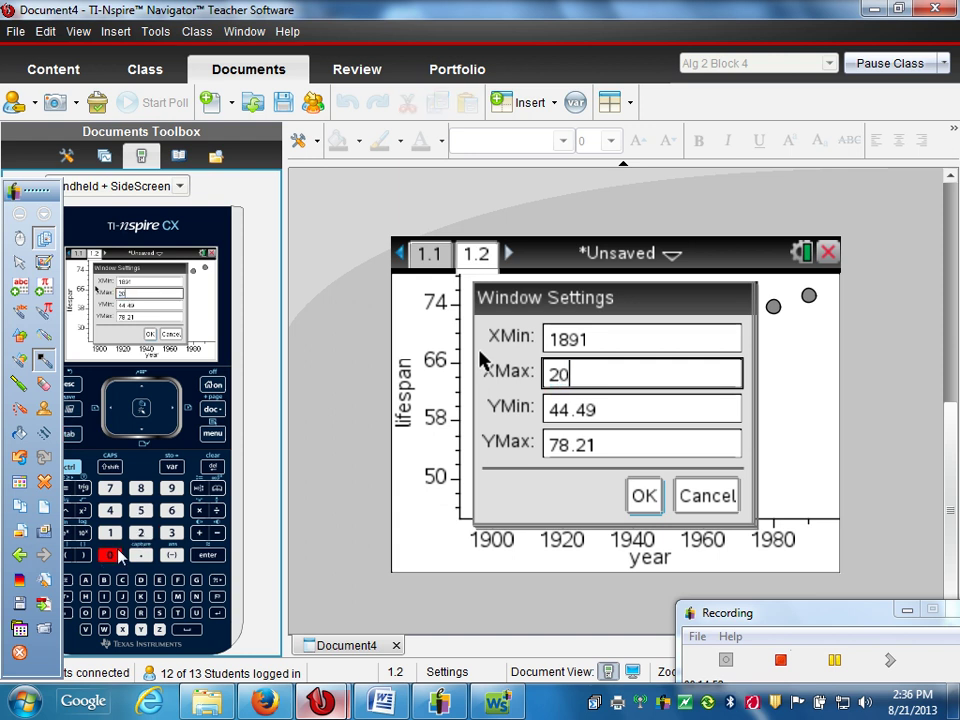
pyautogui.click(141, 532)
pyautogui.click(110, 555)
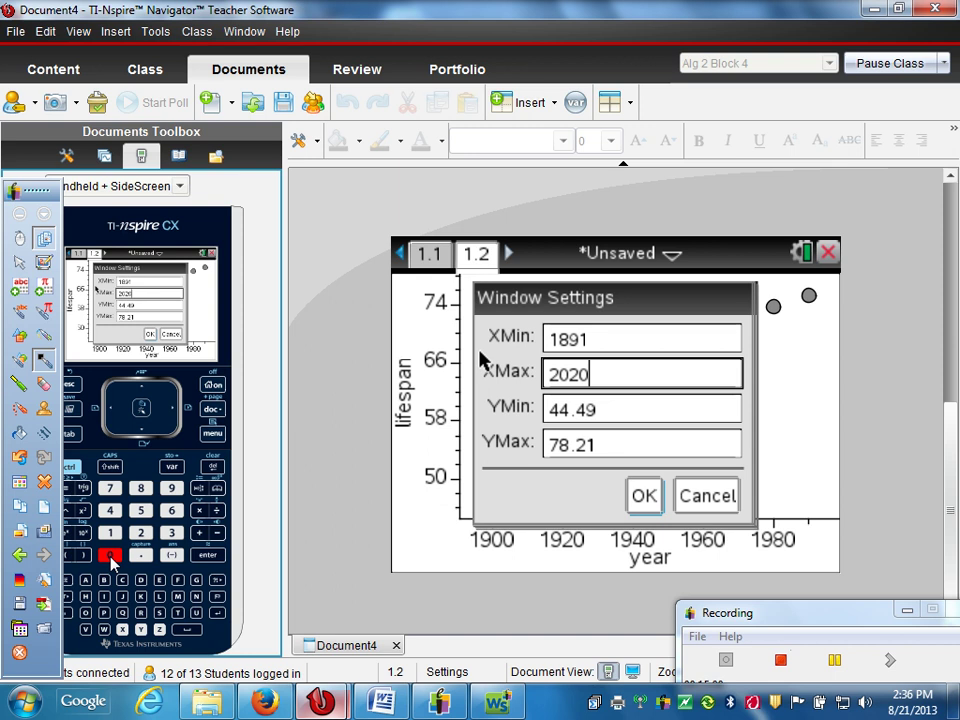
# - Set YMin to 40 and YMax to 90, moving focus to OK
pyautogui.click(141, 428)
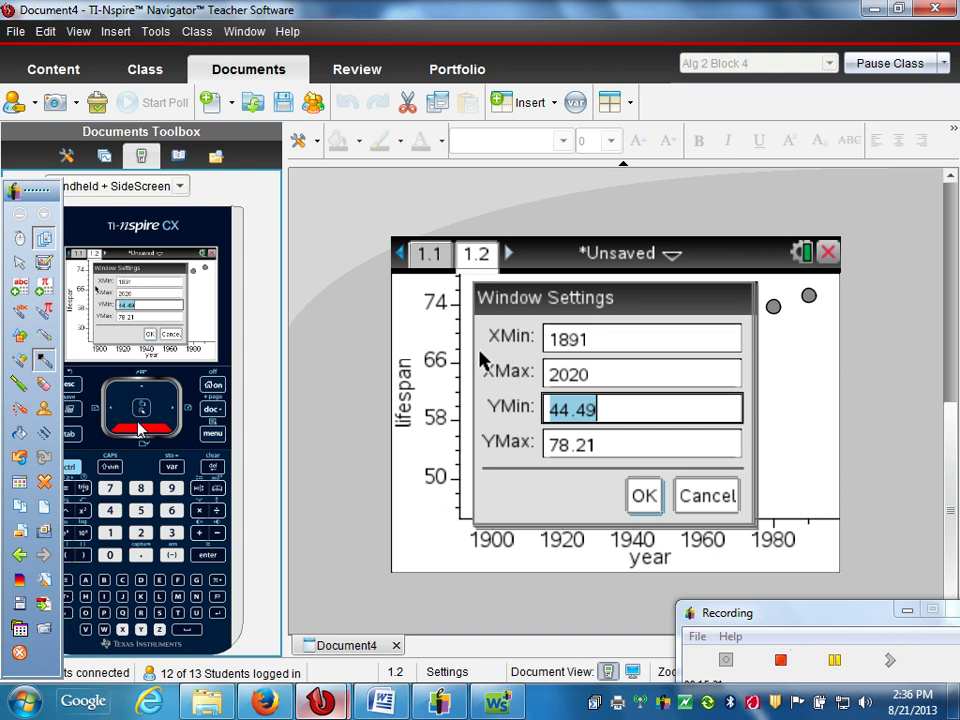
pyautogui.click(110, 510)
pyautogui.click(110, 555)
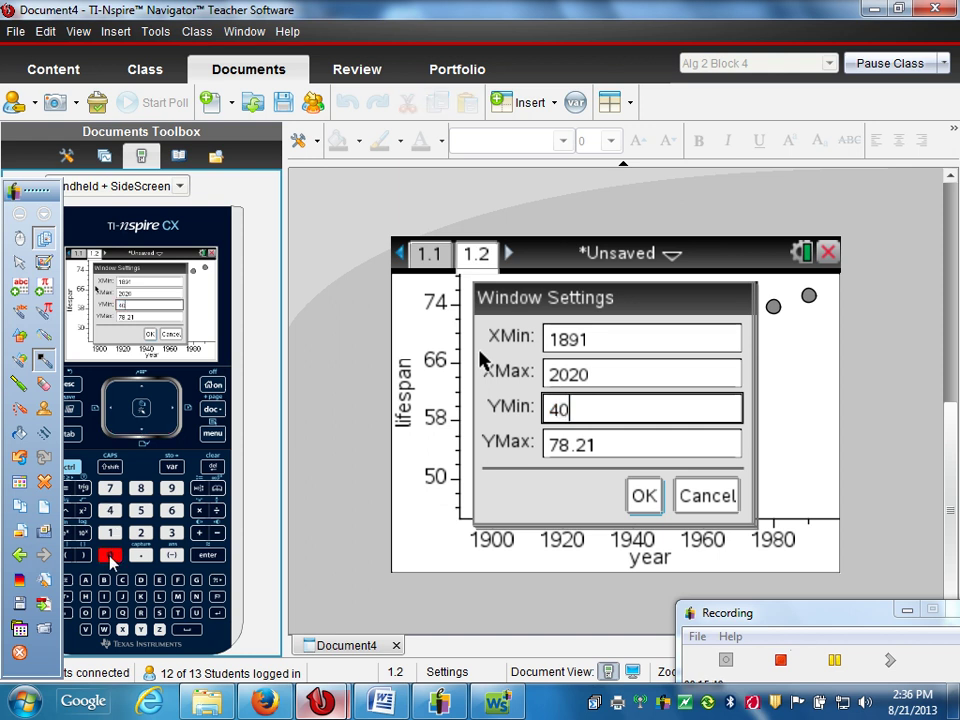
pyautogui.click(70, 435)
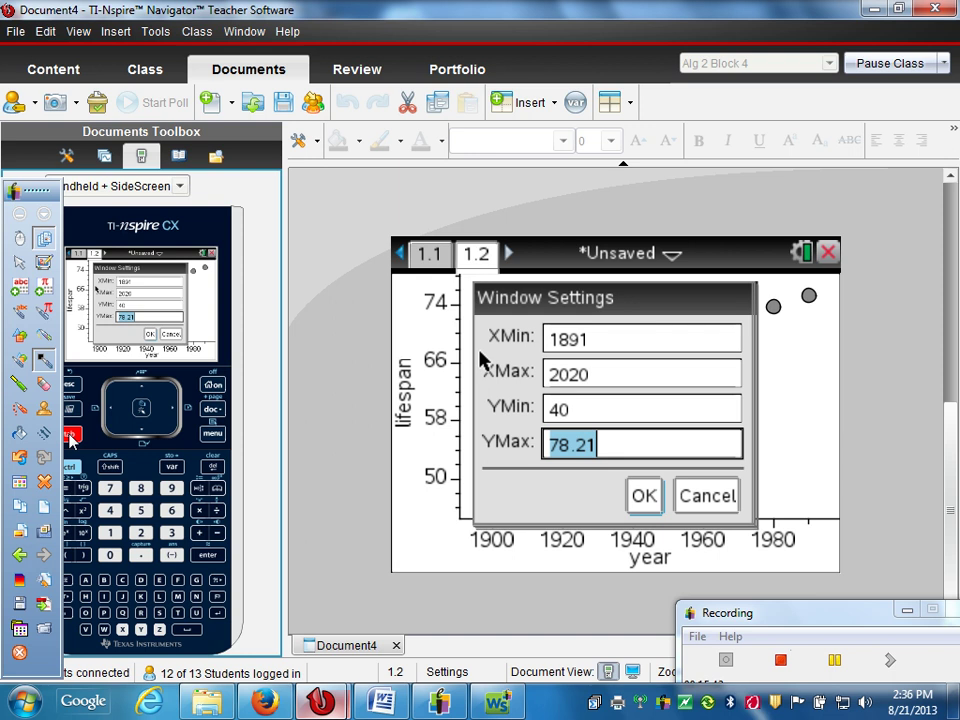
pyautogui.write('90')
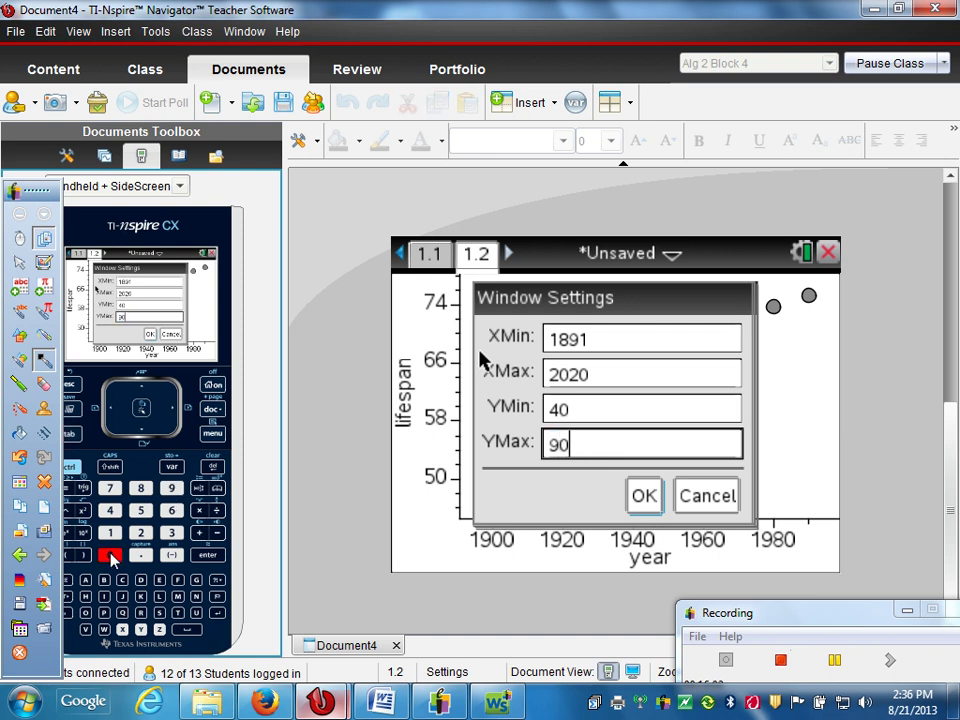
pyautogui.click(70, 436)
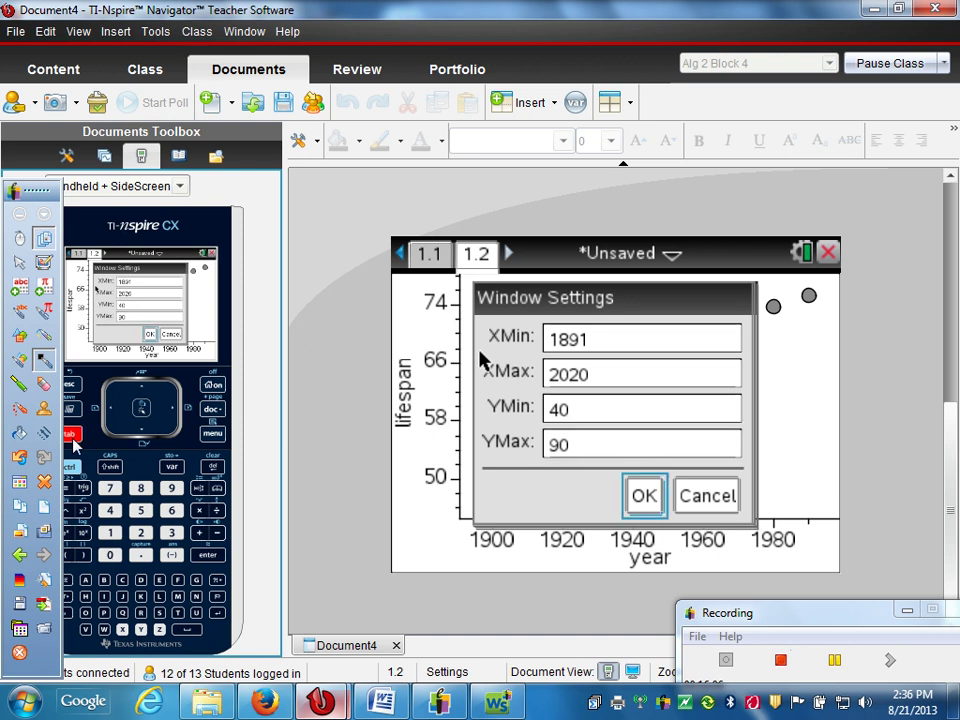
# - Apply the window settings so the scatter plot rescales to the new axes
pyautogui.click(201, 557)
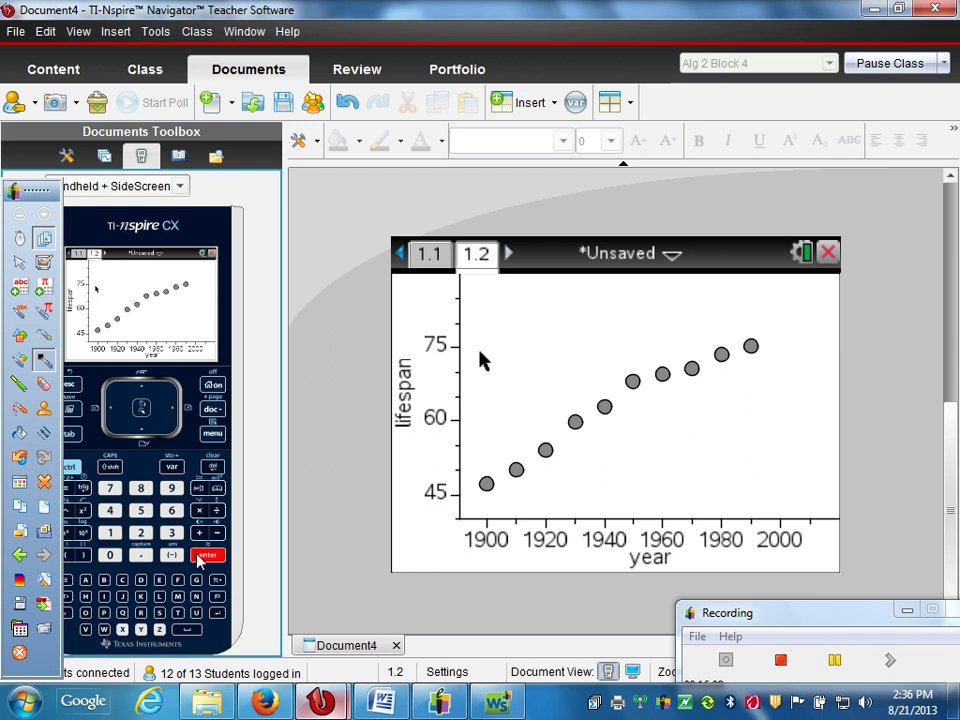
# - In Window Settings, change YMin to 0 and apply it so the lifespan axis starts at 0
pyautogui.click(213, 433)
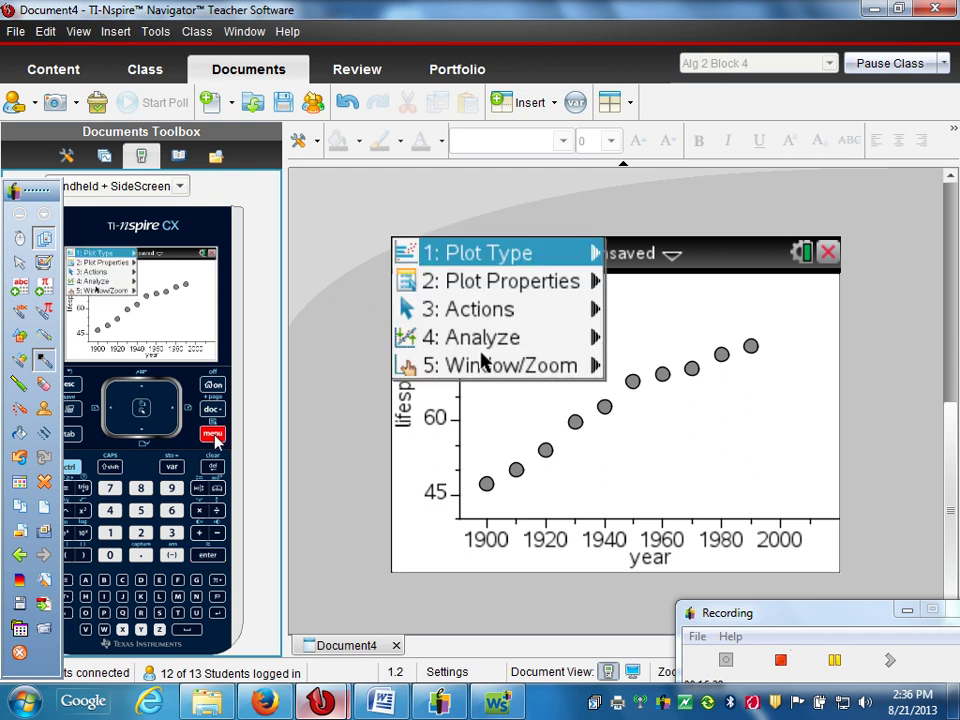
pyautogui.click(141, 511)
pyautogui.press('Return')
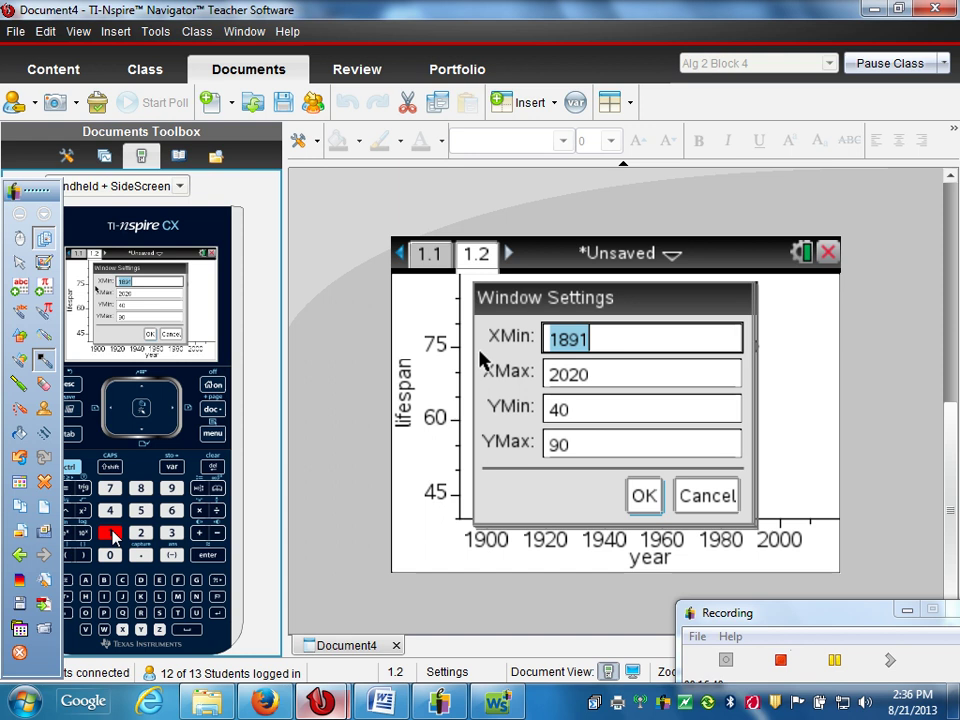
pyautogui.click(71, 437)
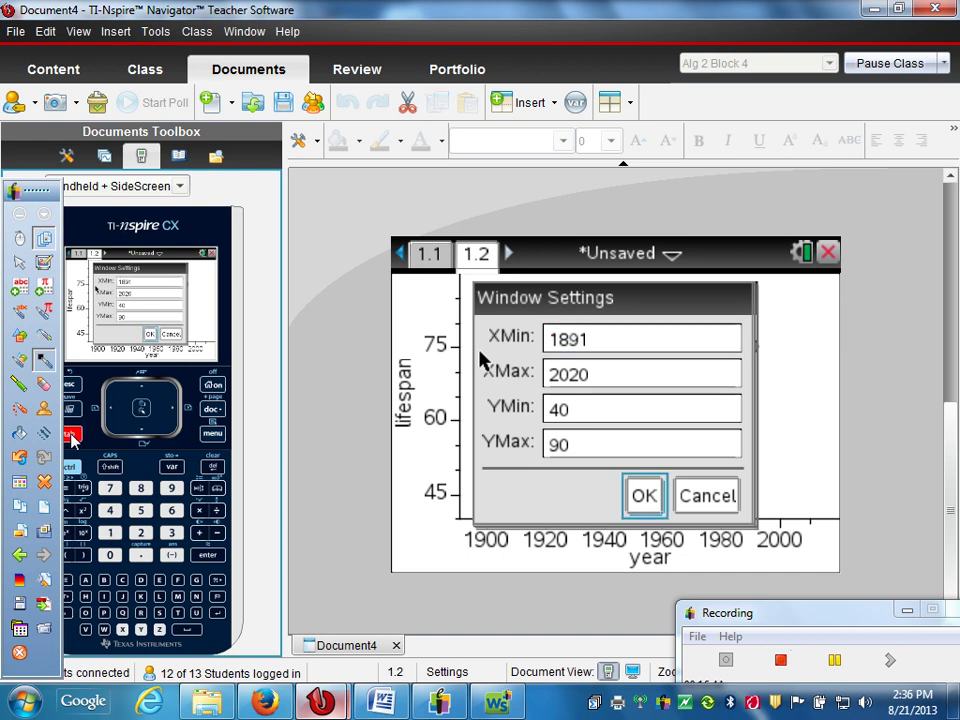
pyautogui.click(579, 414)
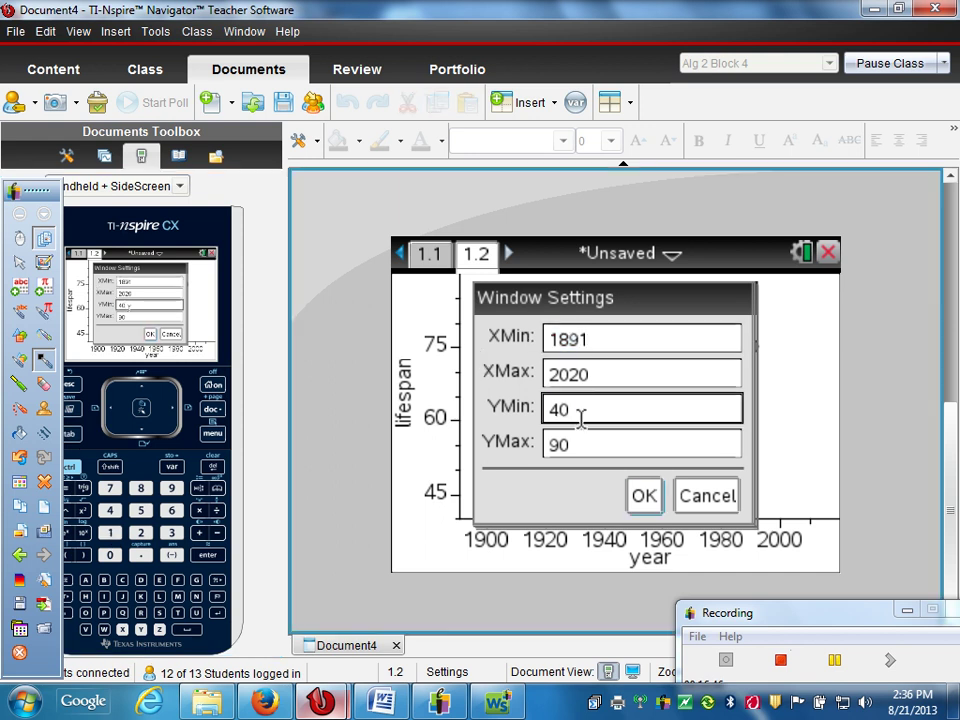
pyautogui.doubleClick(212, 468)
pyautogui.click(110, 554)
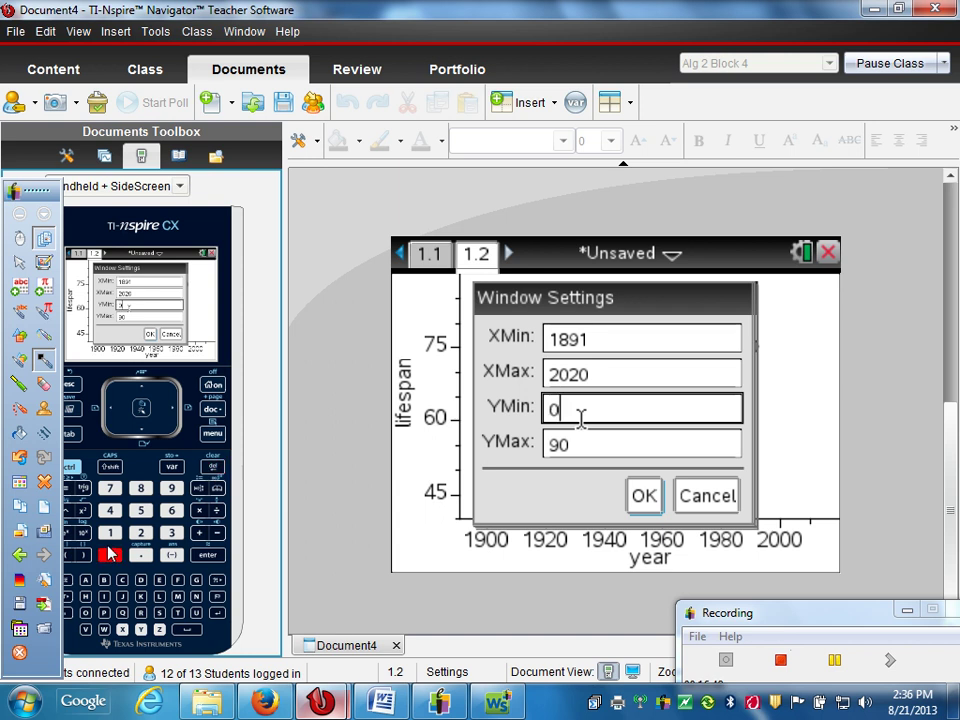
pyautogui.click(72, 436)
pyautogui.click(72, 436)
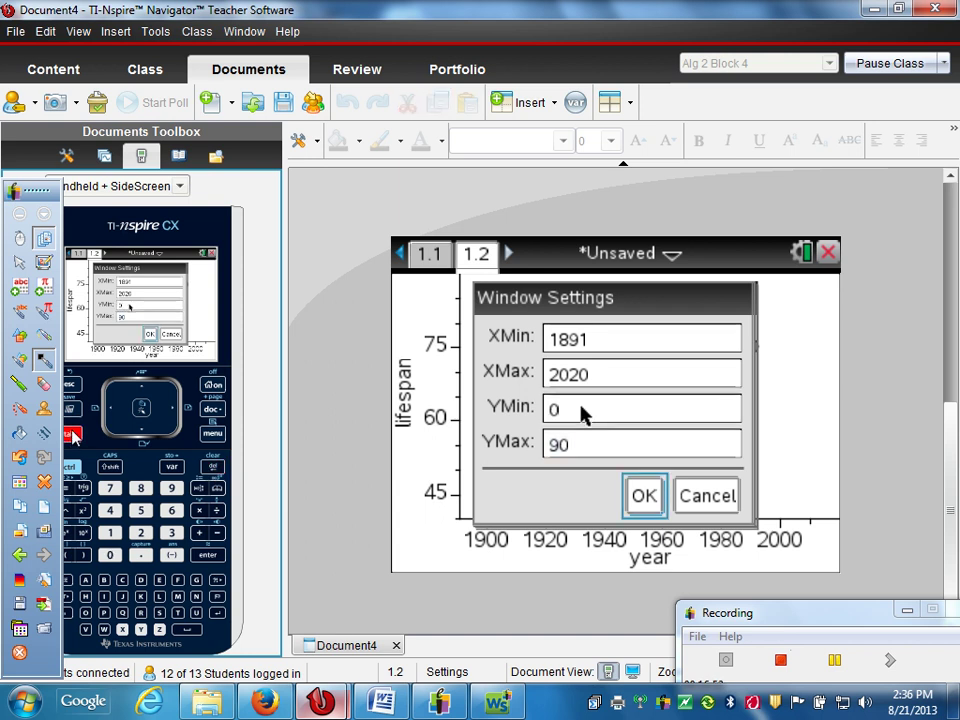
pyautogui.click(207, 556)
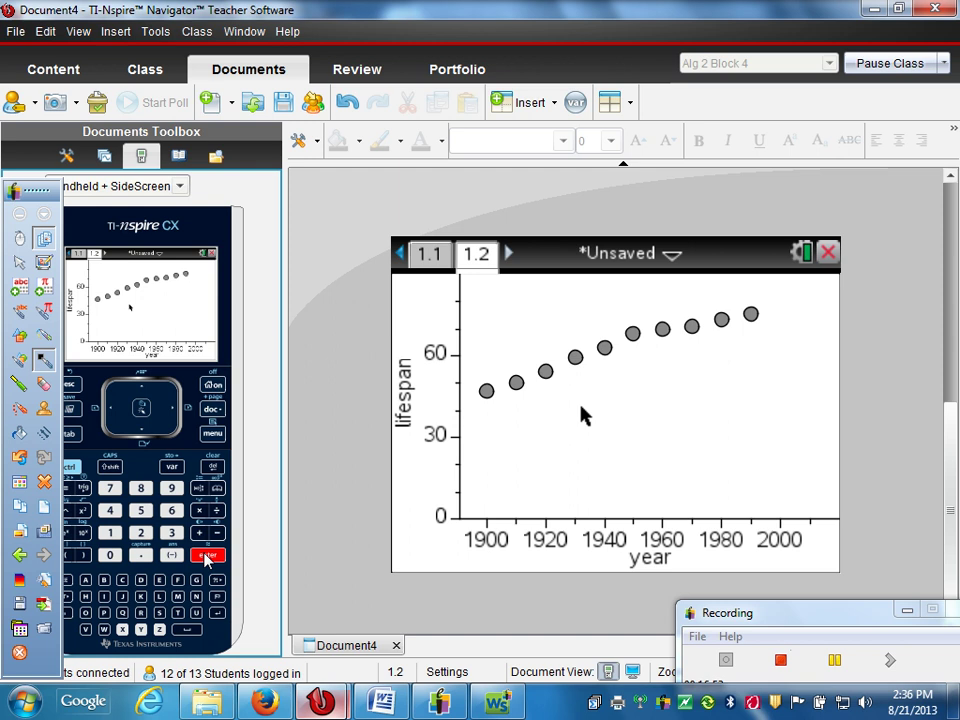
# - Reopen Window Settings and enter YMin 44 and YMax 78 for the lifespan axis
pyautogui.click(213, 434)
pyautogui.click(141, 512)
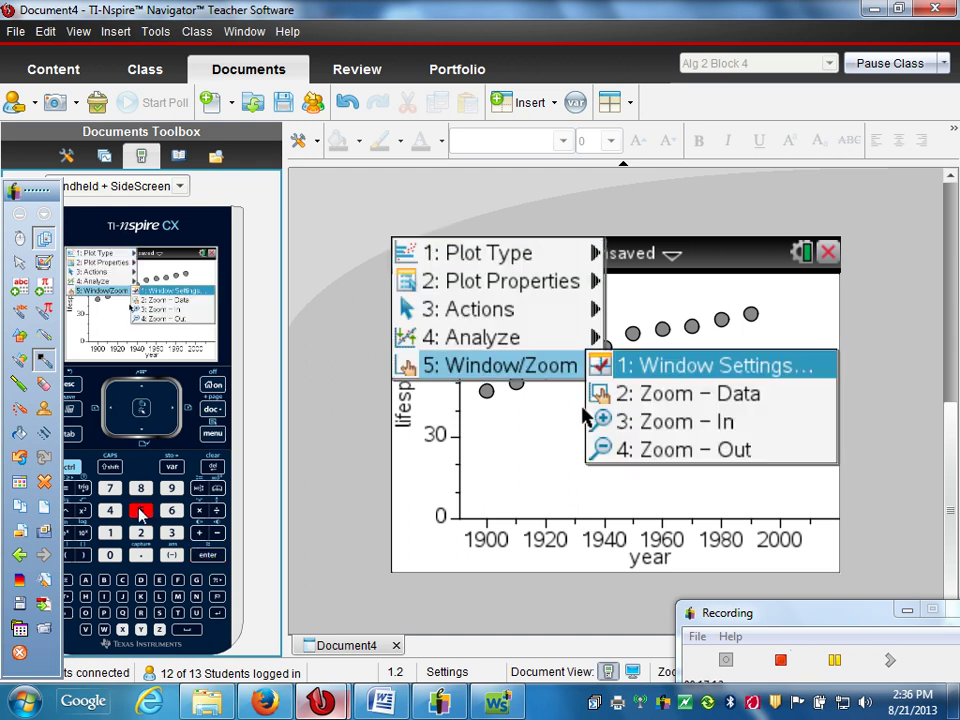
pyautogui.click(110, 533)
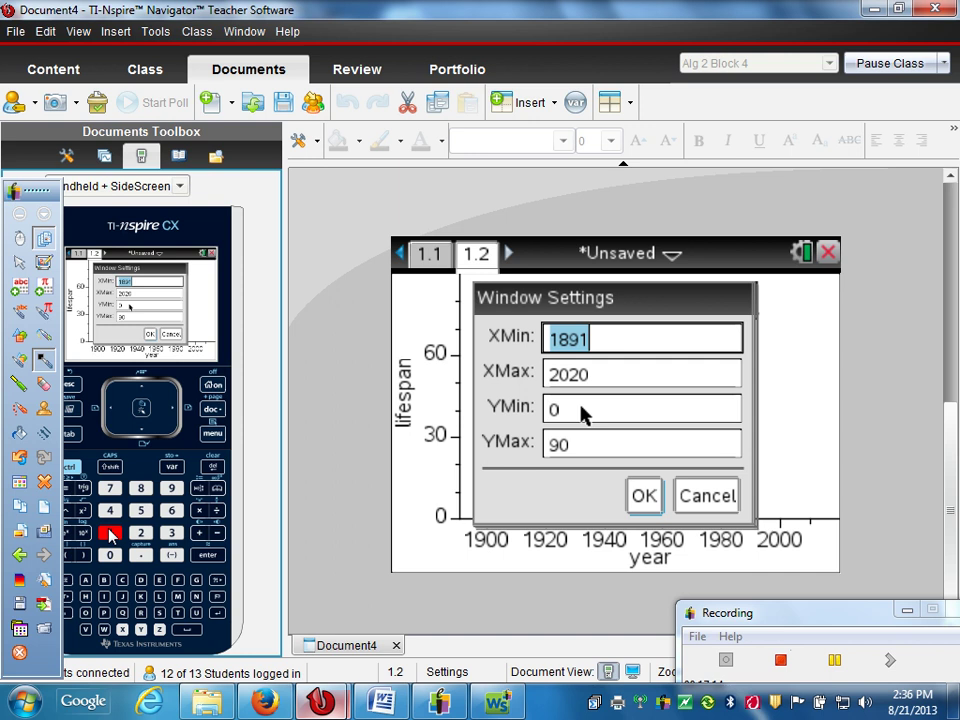
pyautogui.click(72, 435)
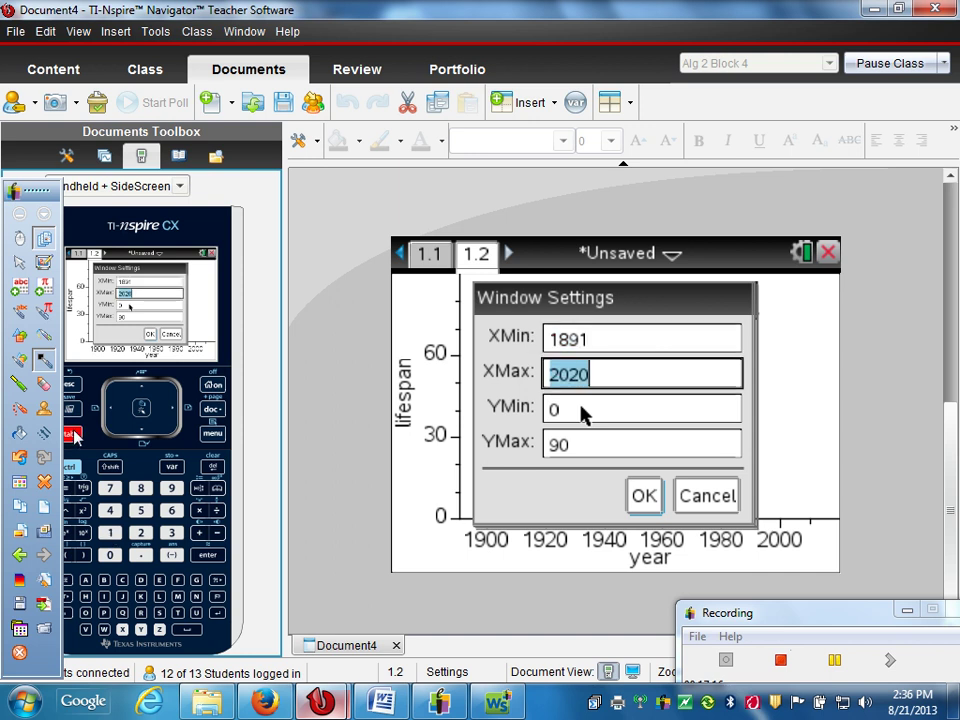
pyautogui.click(72, 435)
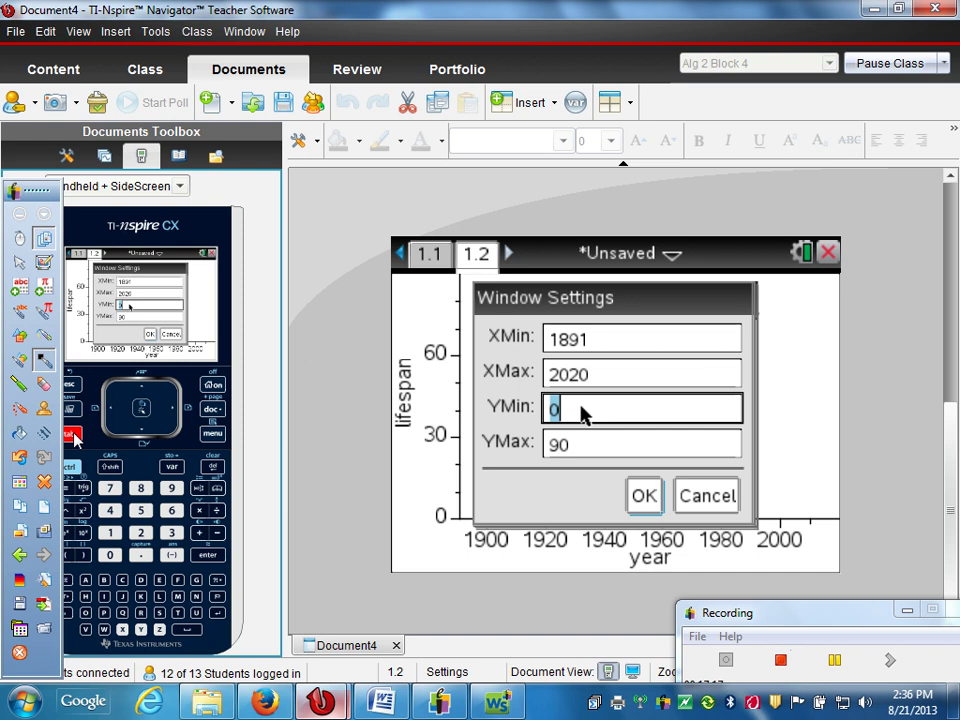
pyautogui.click(110, 510)
pyautogui.click(110, 510)
pyautogui.click(110, 510)
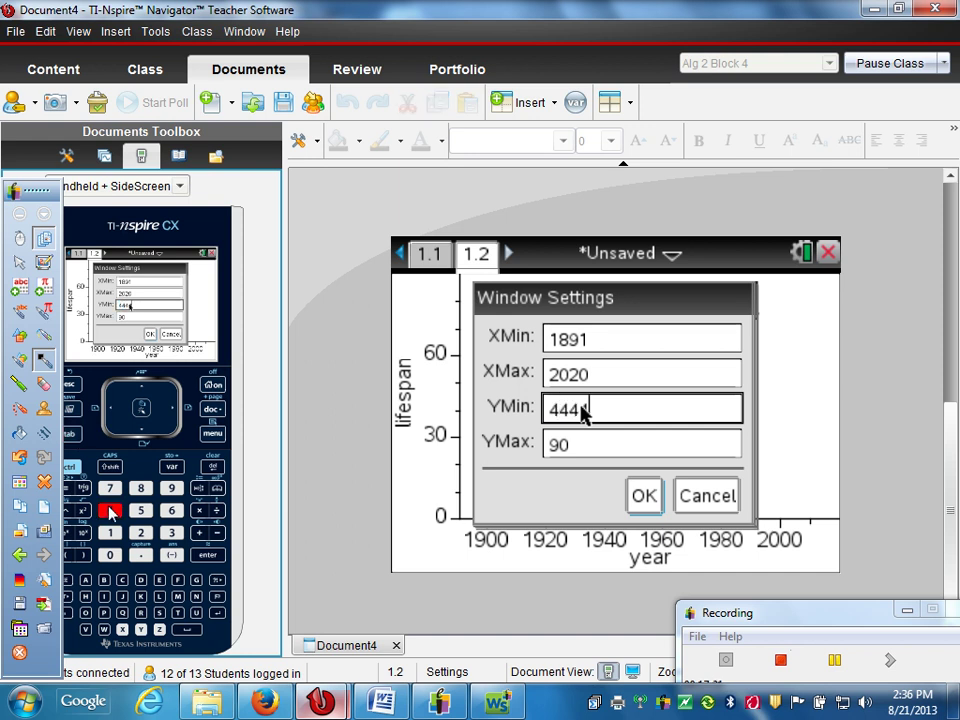
pyautogui.click(211, 467)
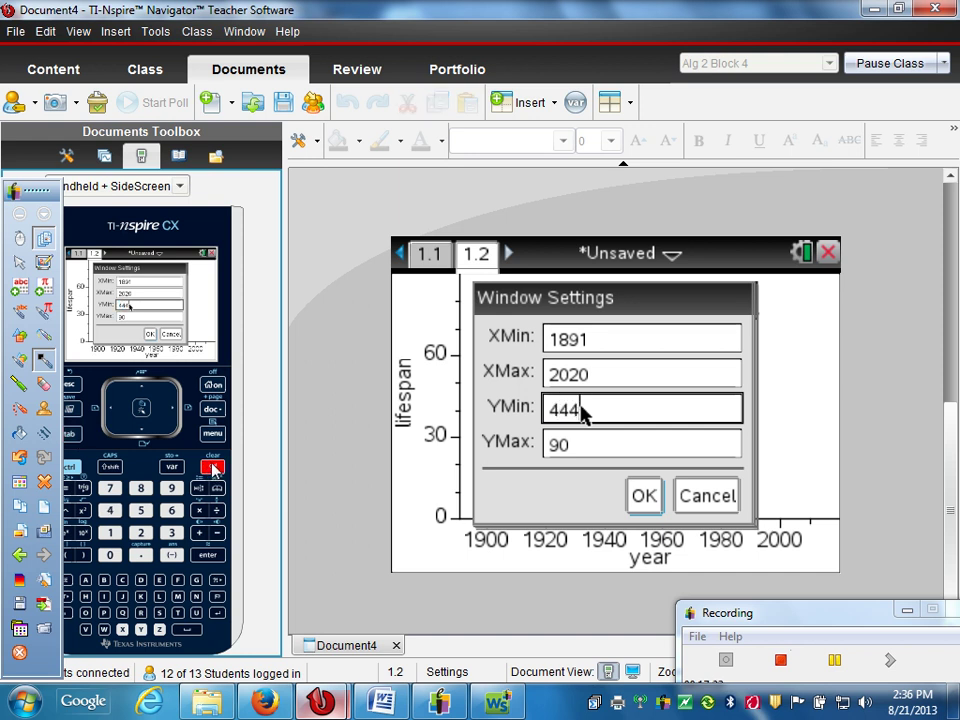
pyautogui.click(75, 436)
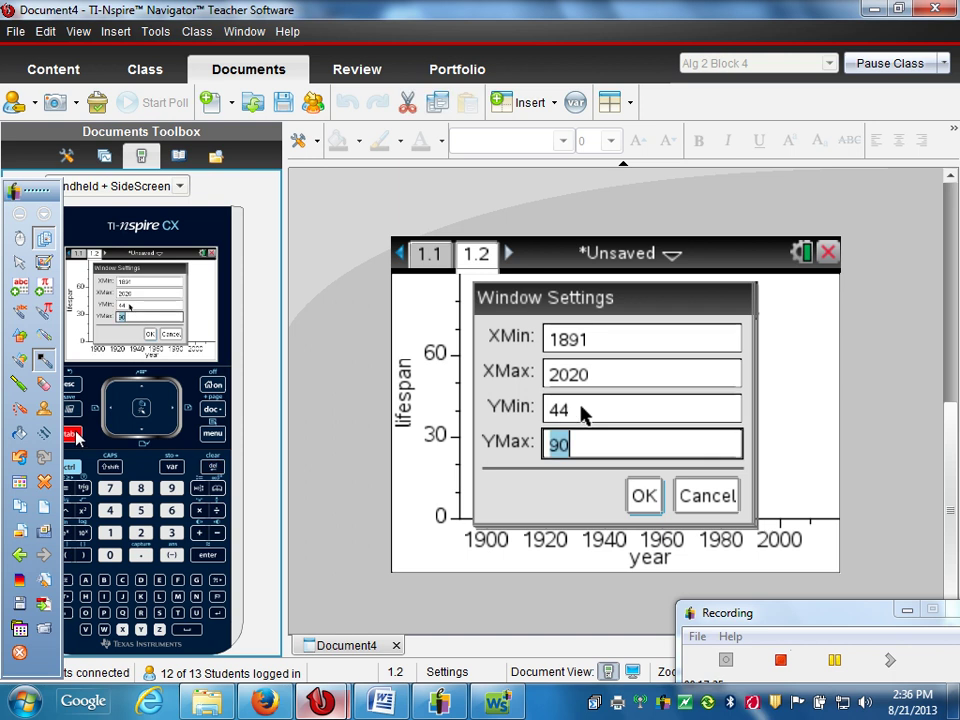
pyautogui.click(110, 488)
pyautogui.click(141, 490)
# - Confirm the window with OK so the lifespan axis shows ticks from 48 to 72
pyautogui.click(206, 556)
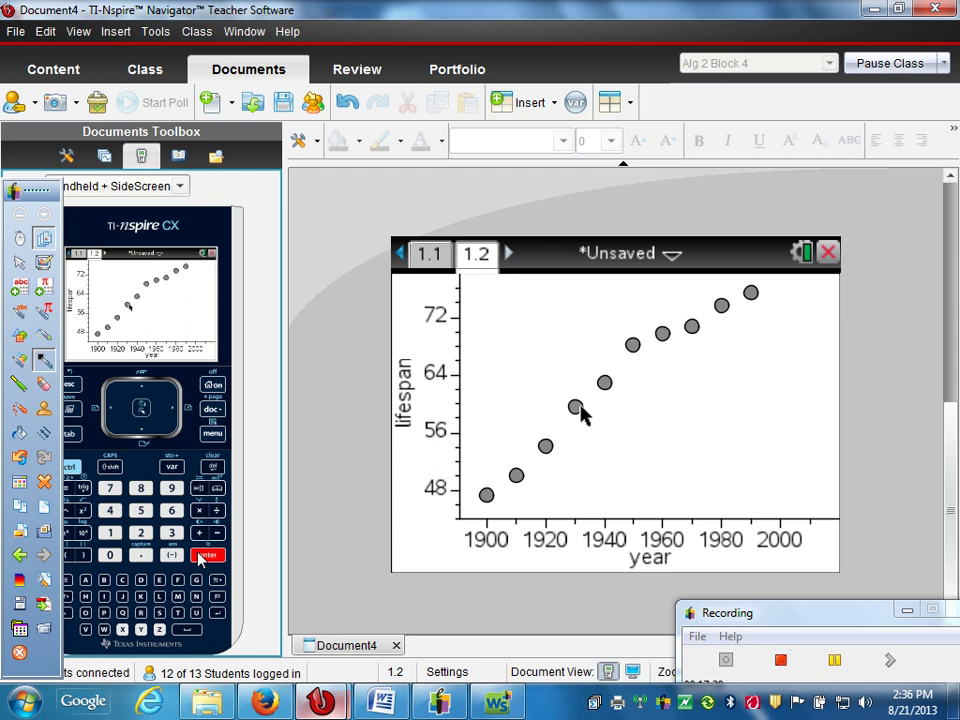
# - Use ctrl+save to bring up Save As with Document1 in My Documents
pyautogui.click(70, 467)
pyautogui.click(70, 410)
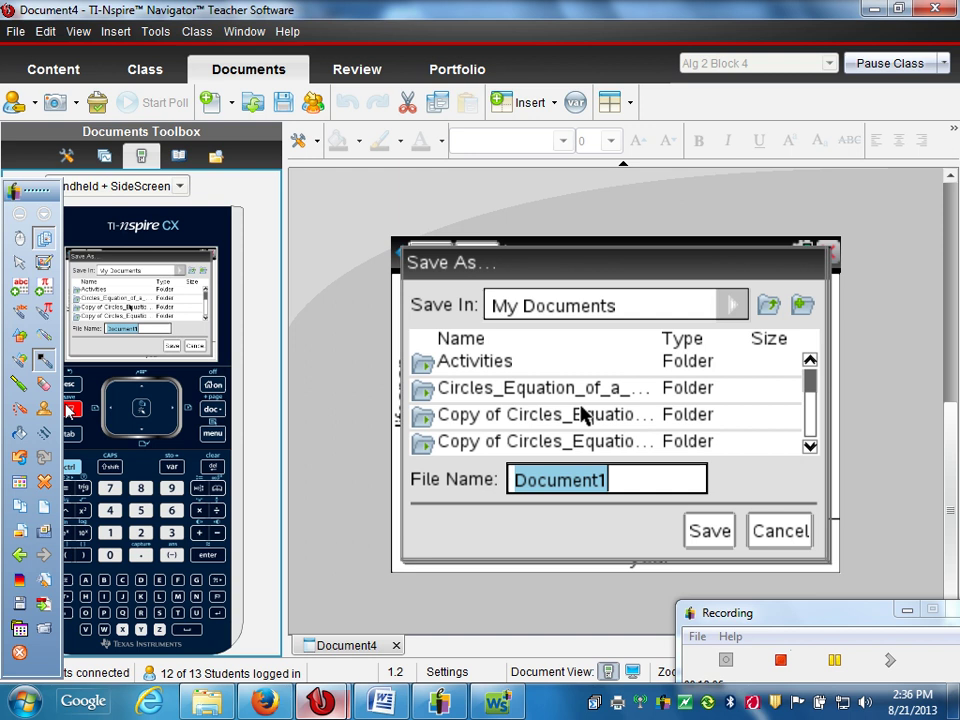
# - Cancel Save As, view the year and lifespan data on page 1.1, then return to page 1.2
pyautogui.click(780, 531)
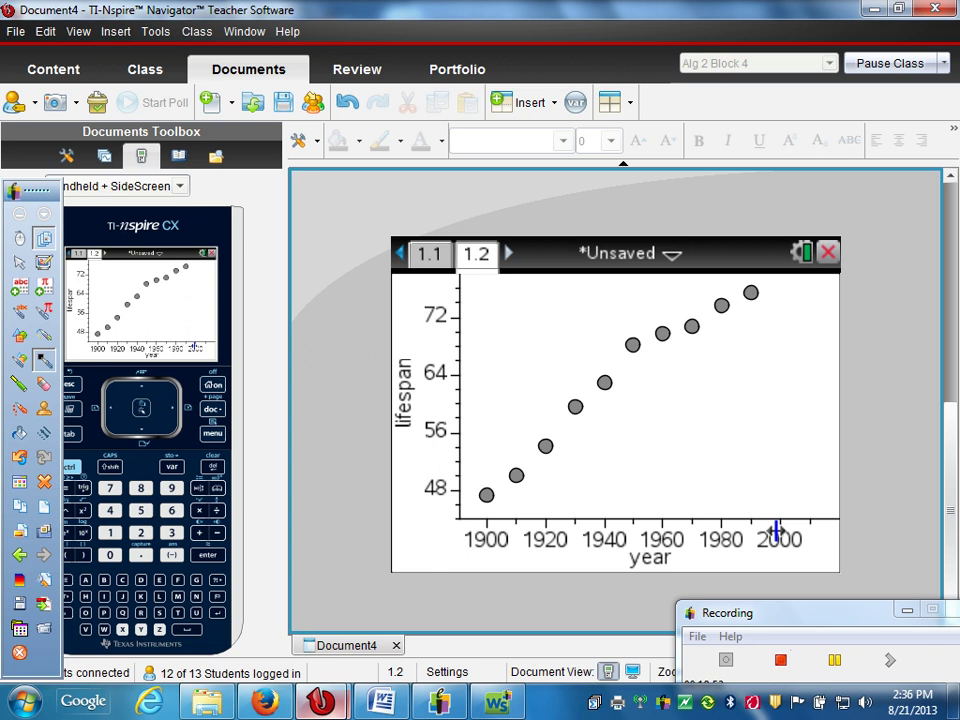
pyautogui.click(70, 466)
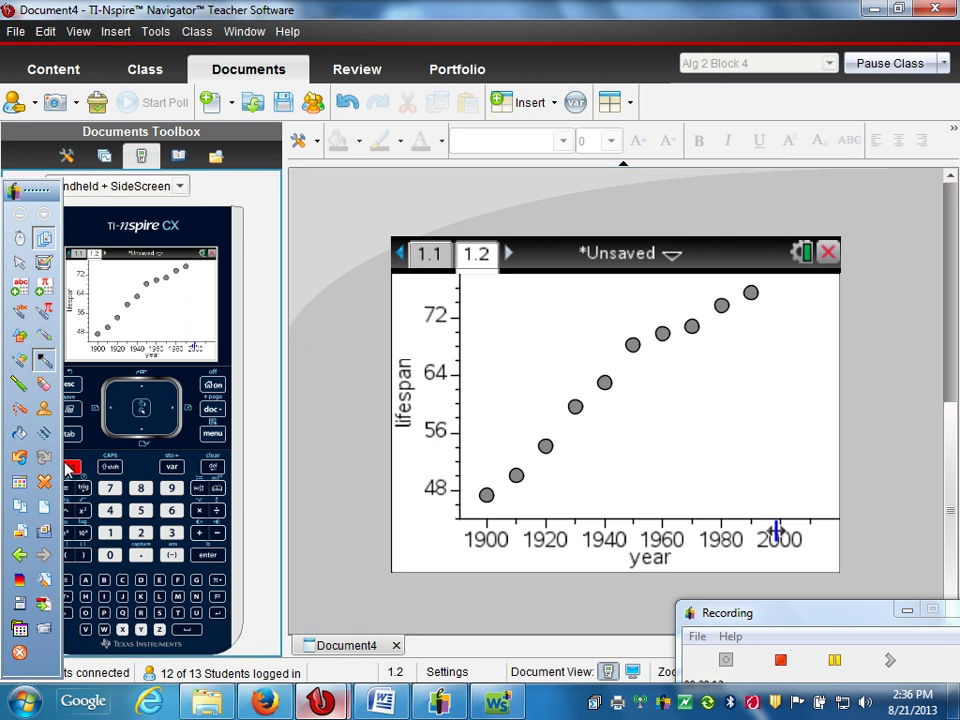
pyautogui.click(112, 416)
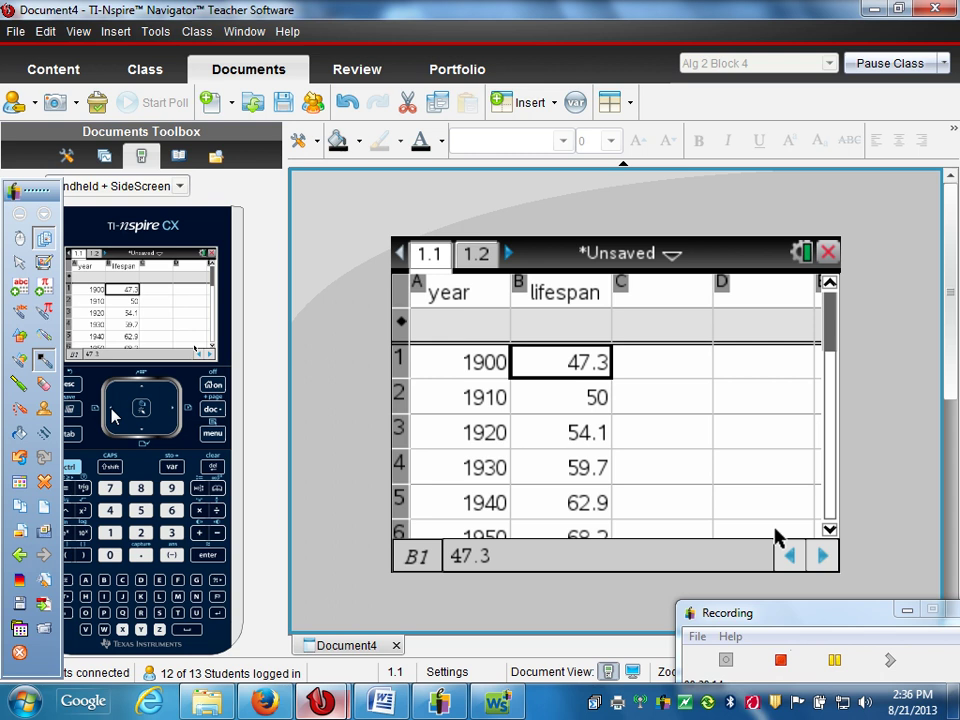
pyautogui.click(70, 466)
pyautogui.click(181, 410)
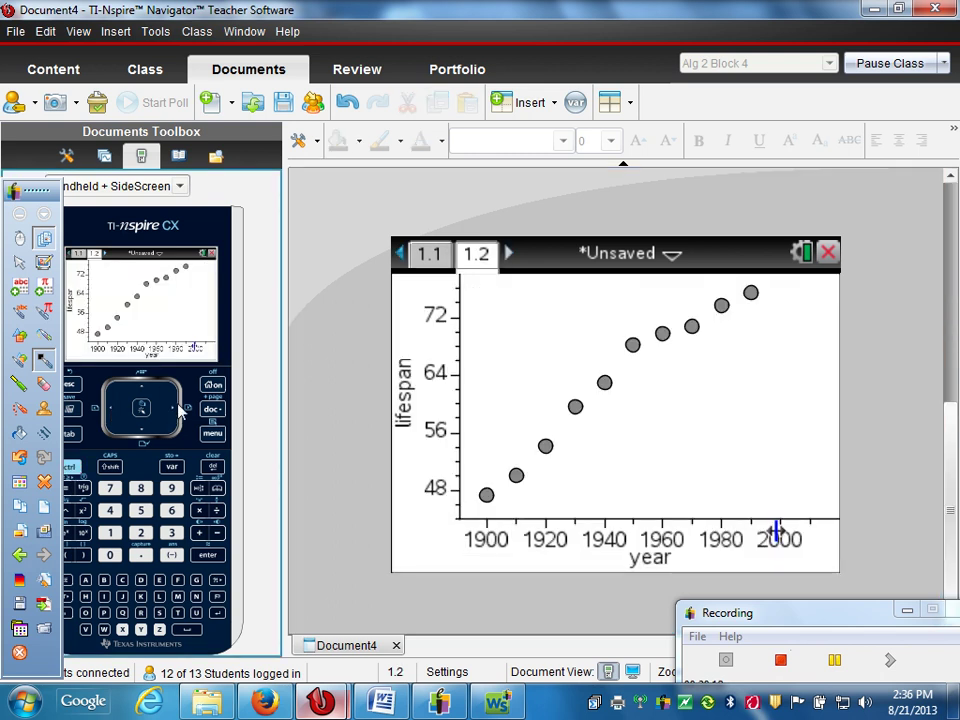